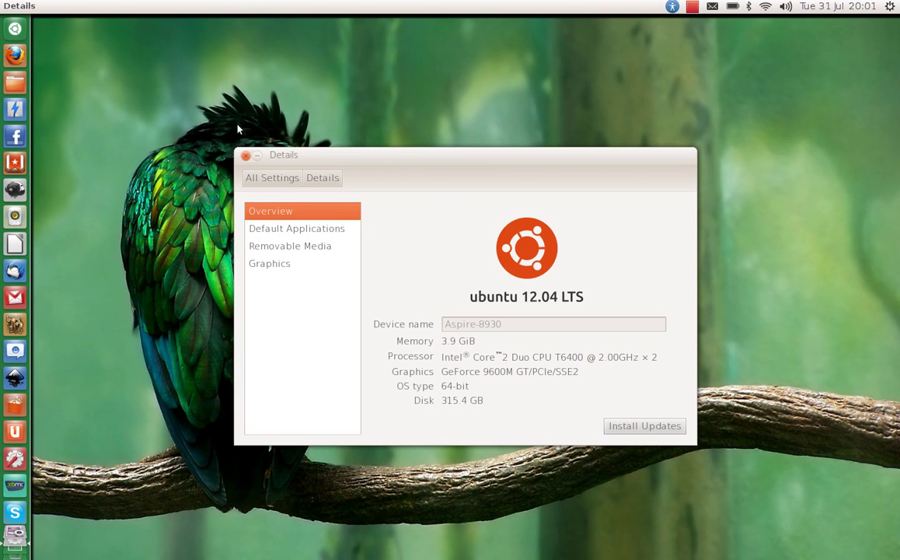
Find Linux MultiMedia Studio among the installed applications and launch it
left_click(15, 31)
left_click(83, 97)
key("super")
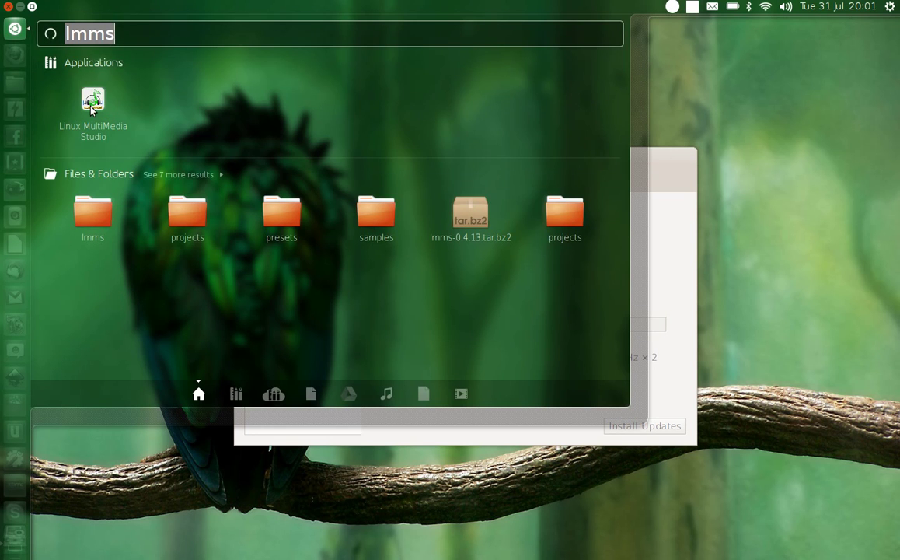
left_click(81, 96)
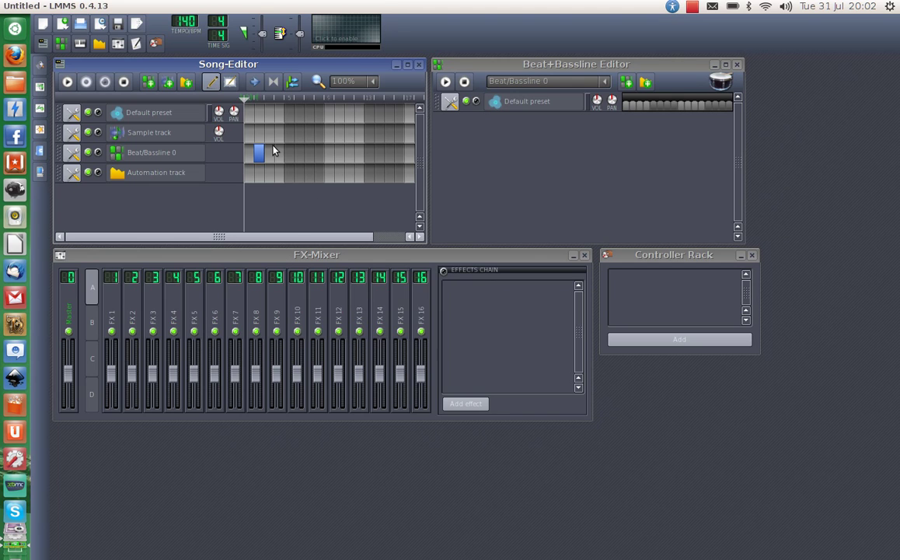
Add the Arpeggio7 preset from the ZynAddSubFX Arpeggios folder as a new track in the Beat+Bassline Editor
left_click(583, 72)
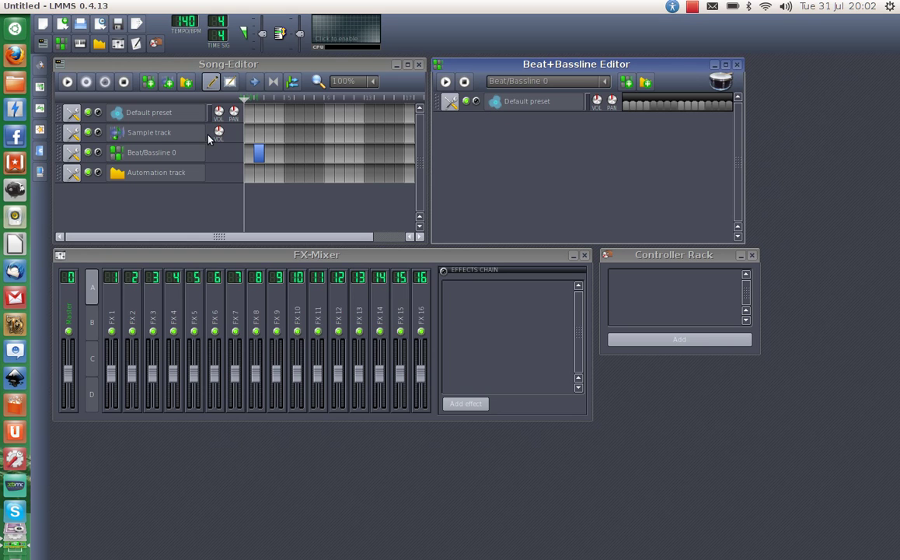
left_click(41, 130)
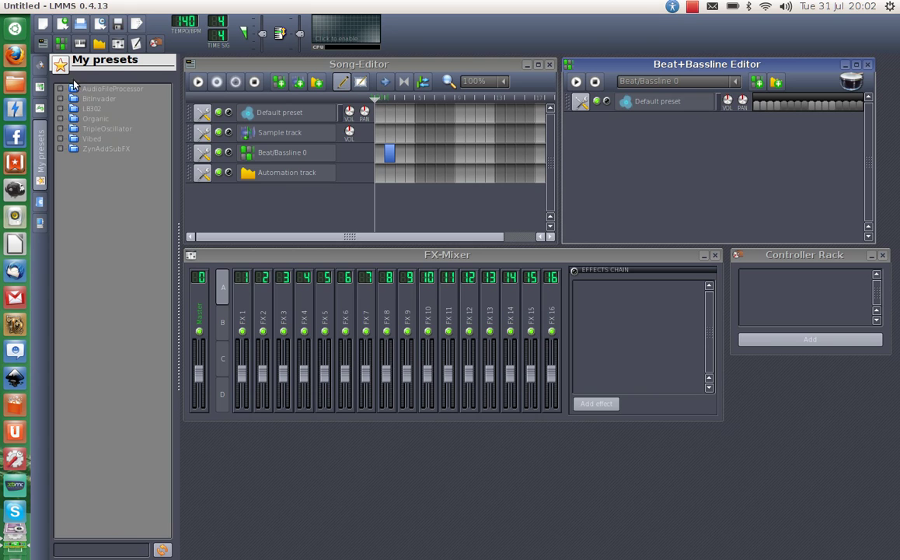
left_click(61, 148)
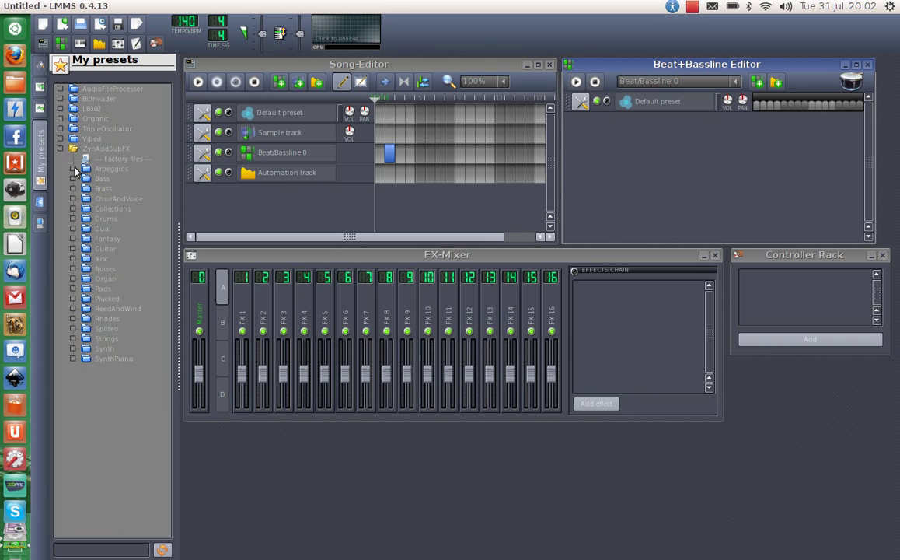
left_click(72, 168)
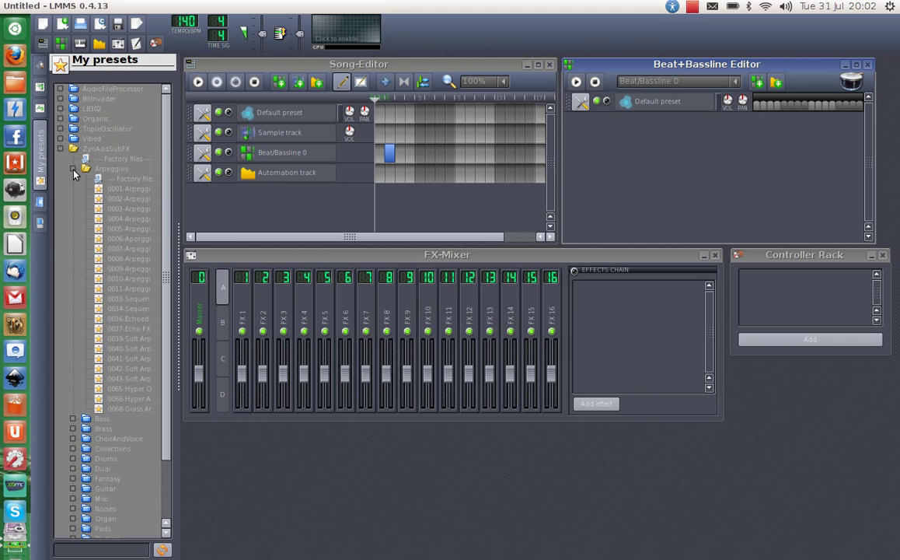
left_click(130, 250)
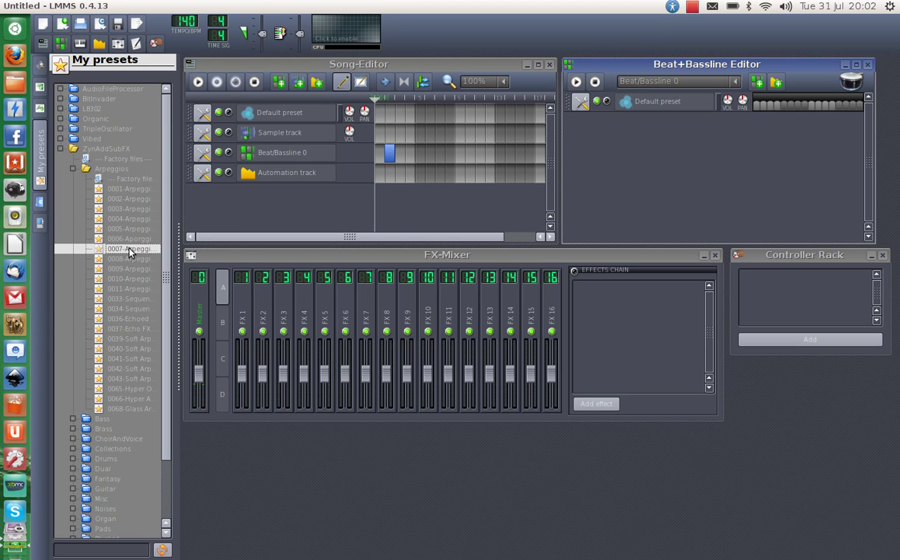
left_click_drag(130, 250, 657, 173)
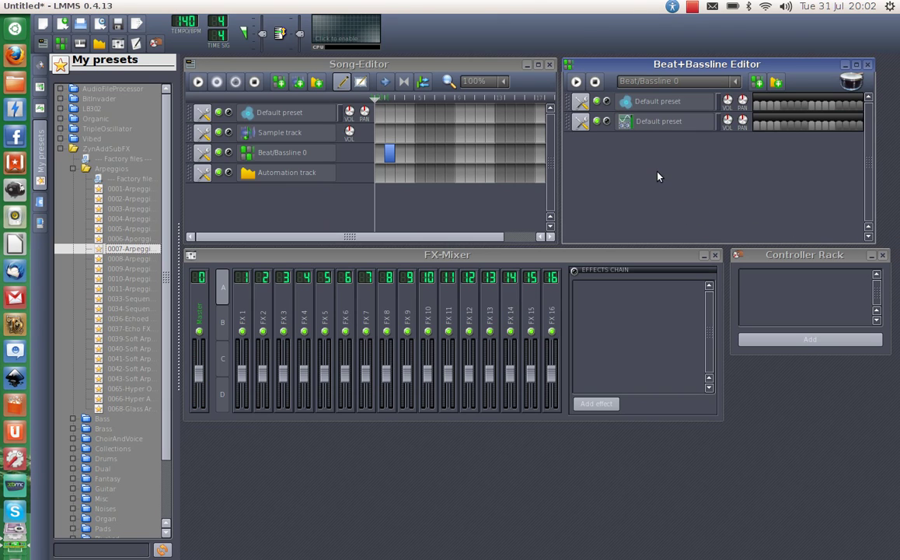
Rename the new ZynAddSubFX track in the Beat+Bassline Editor as app1
double_click(690, 122)
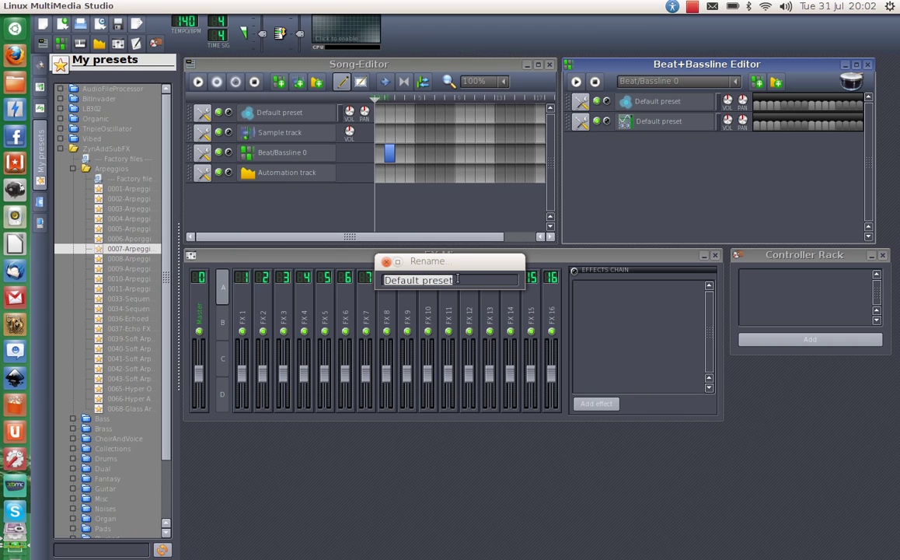
type("app")
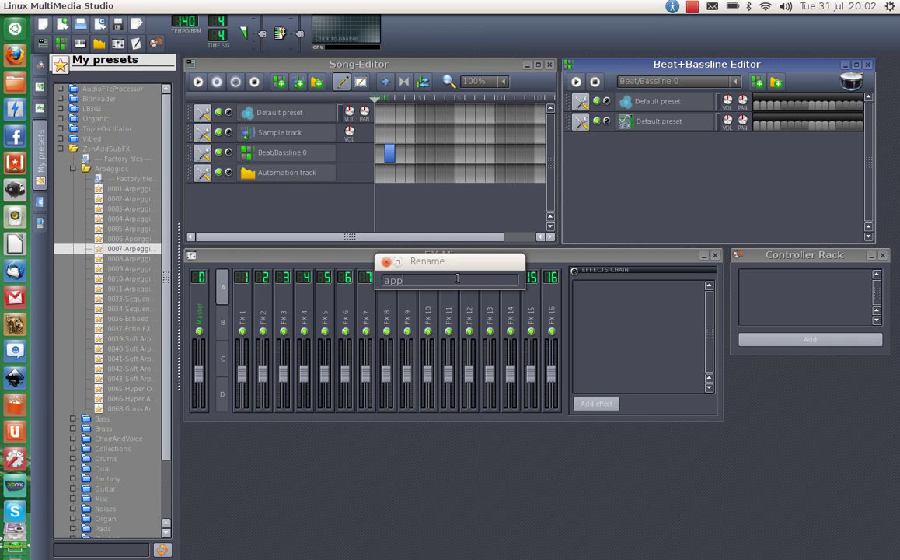
type("1")
key("Return")
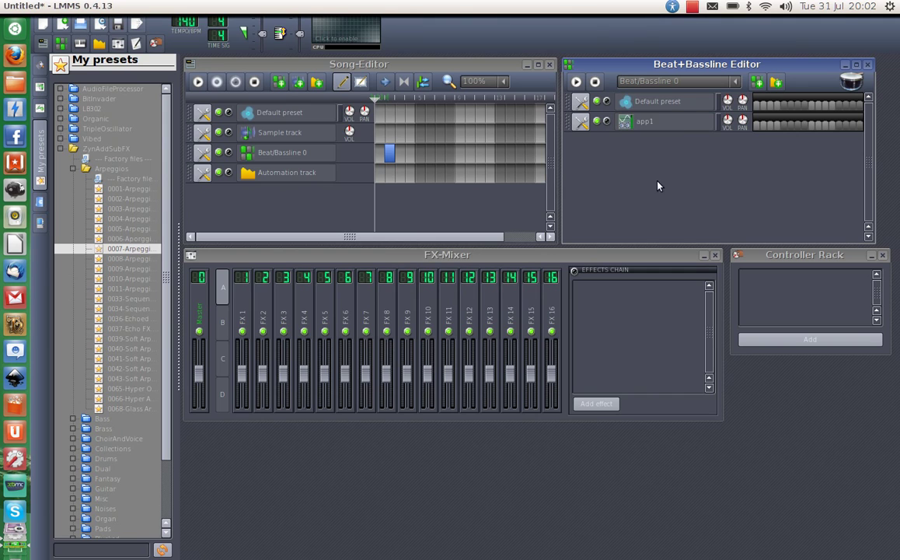
Open the app1 instrument and its full ZynAddSubFX interface, placing the two windows side by side
left_click(666, 124)
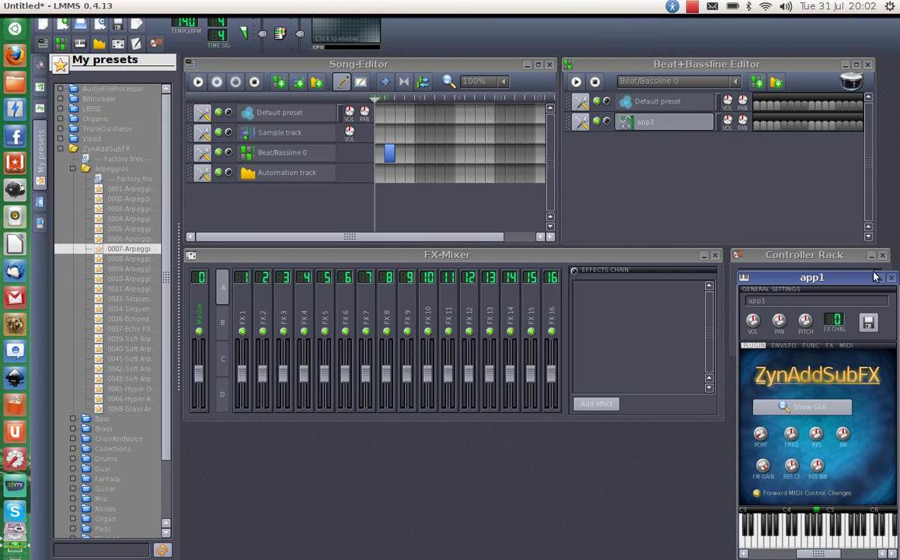
left_click_drag(855, 280, 545, 183)
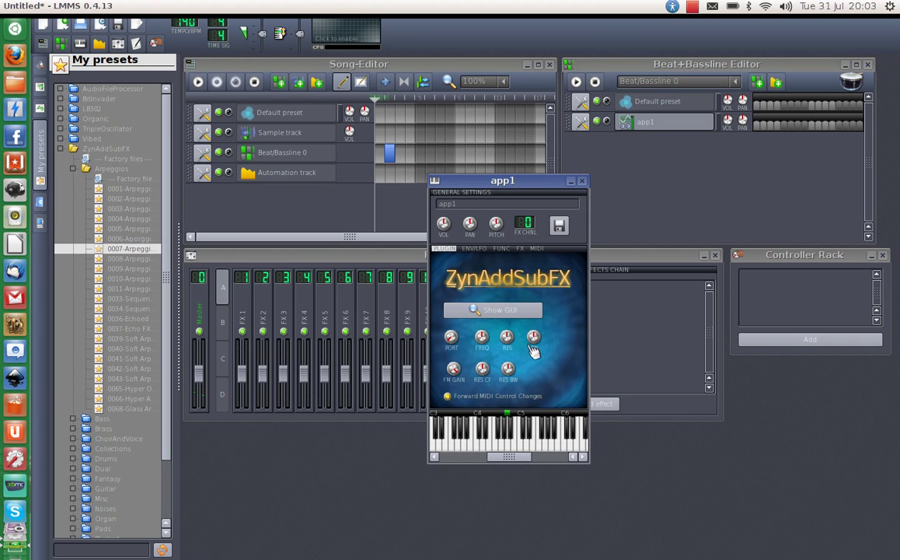
left_click(493, 311)
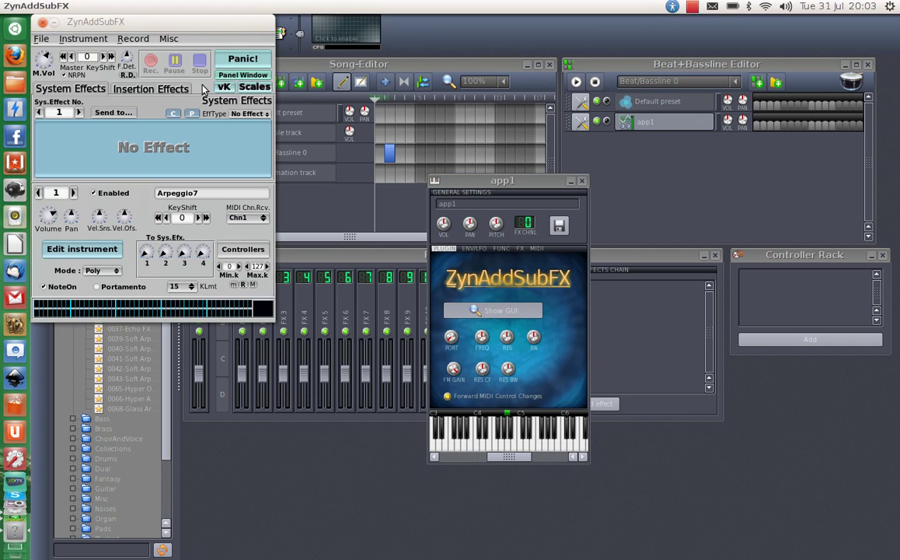
left_click_drag(128, 25, 703, 193)
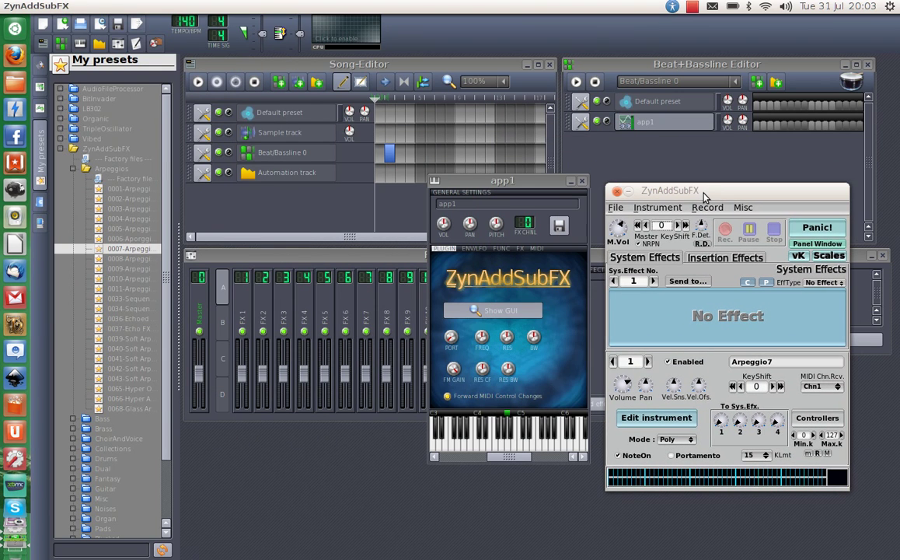
Load Arpeggio5 from the Arpeggios instrument bank into ZynAddSubFX and close the bank window
left_click(660, 211)
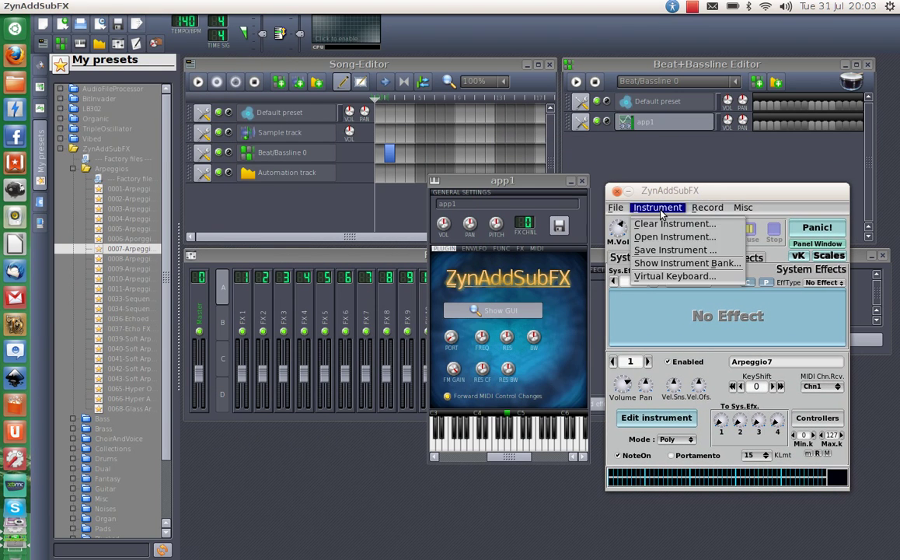
left_click(677, 265)
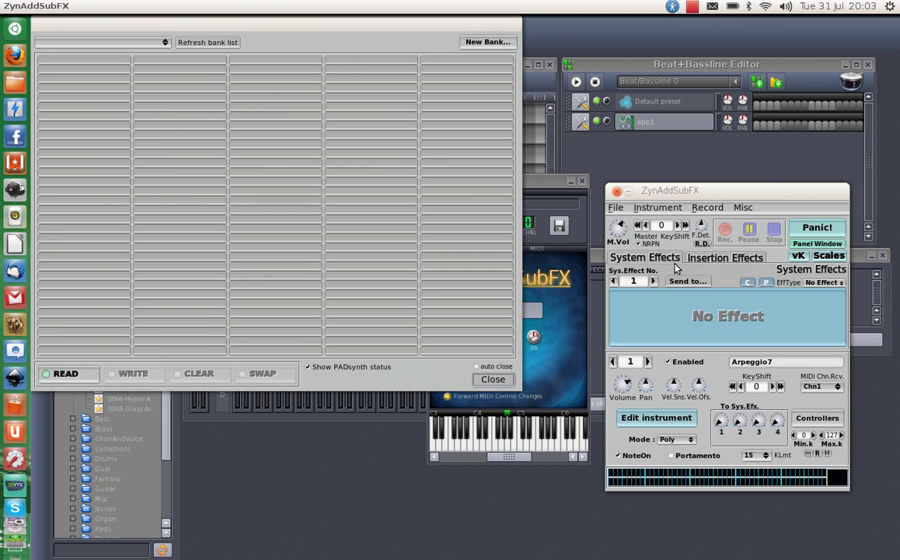
left_click(140, 42)
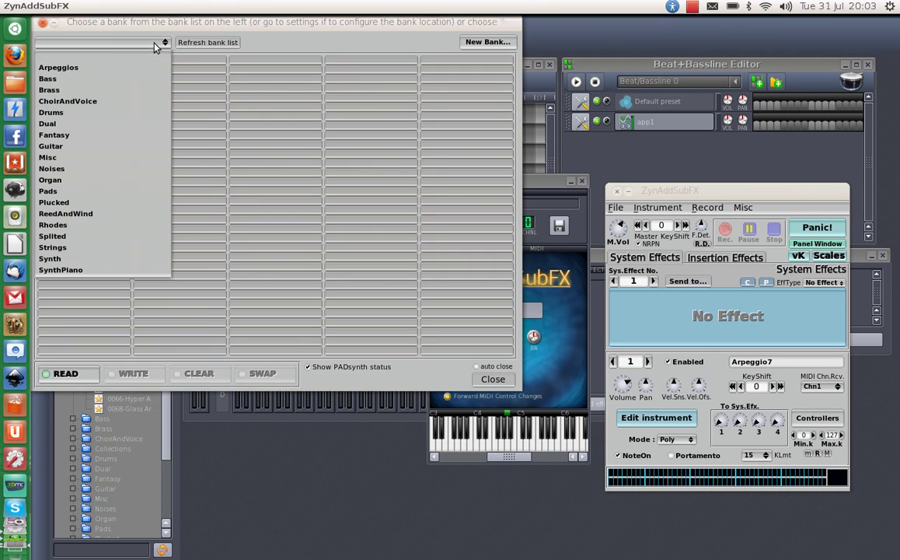
left_click(92, 70)
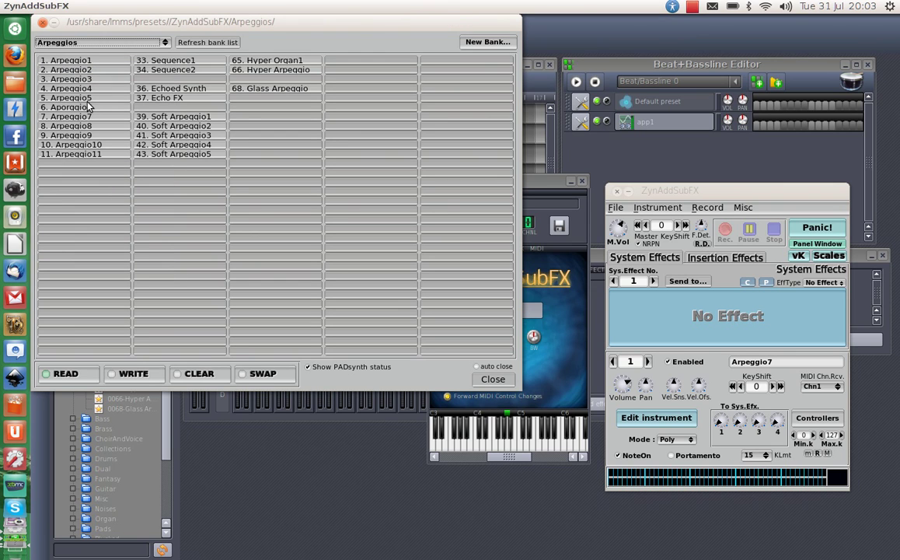
left_click(75, 99)
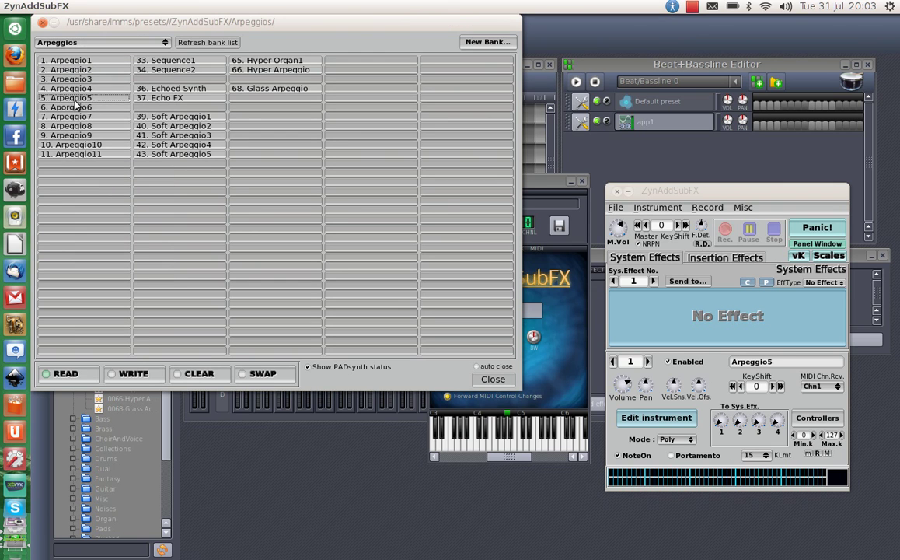
left_click(493, 380)
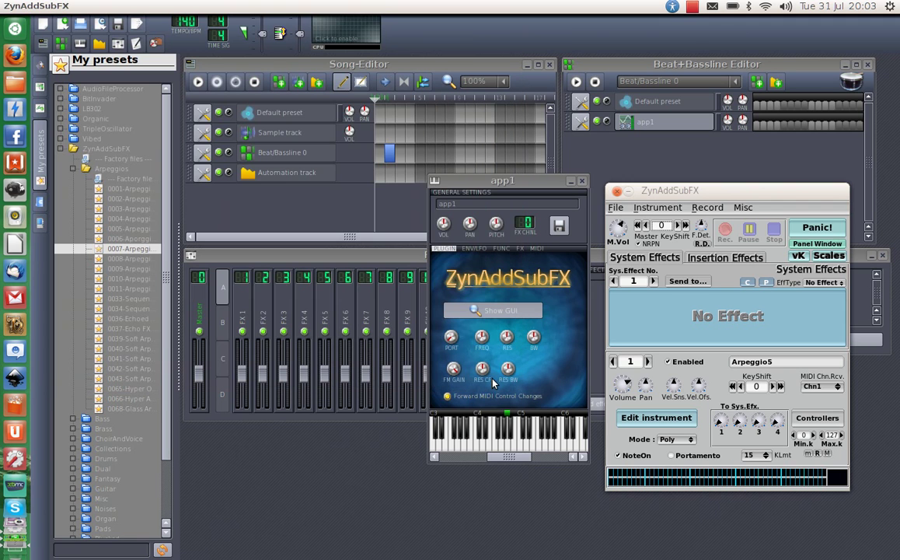
Play test notes on the app1 instrument and move its window clear of the Beat+Bassline Editor
left_click(513, 445)
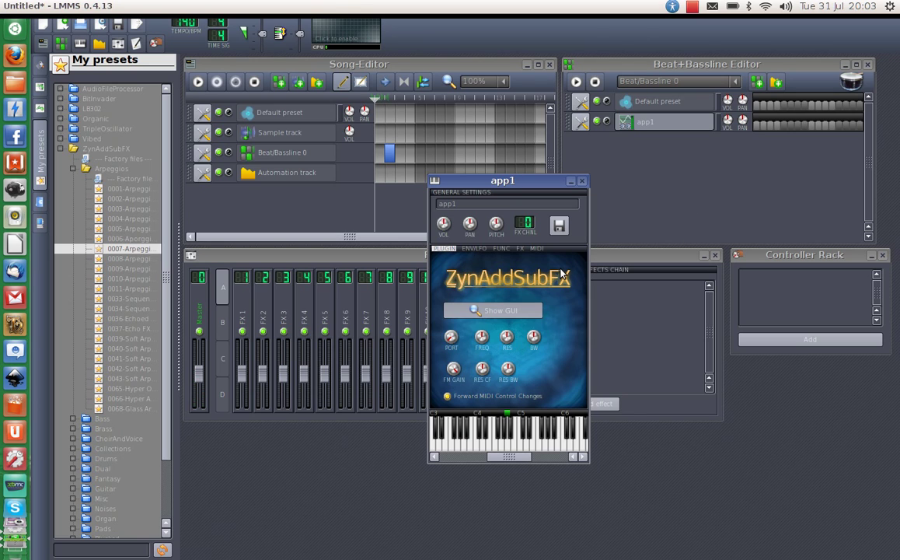
key("v")
left_click_drag(532, 185, 374, 214)
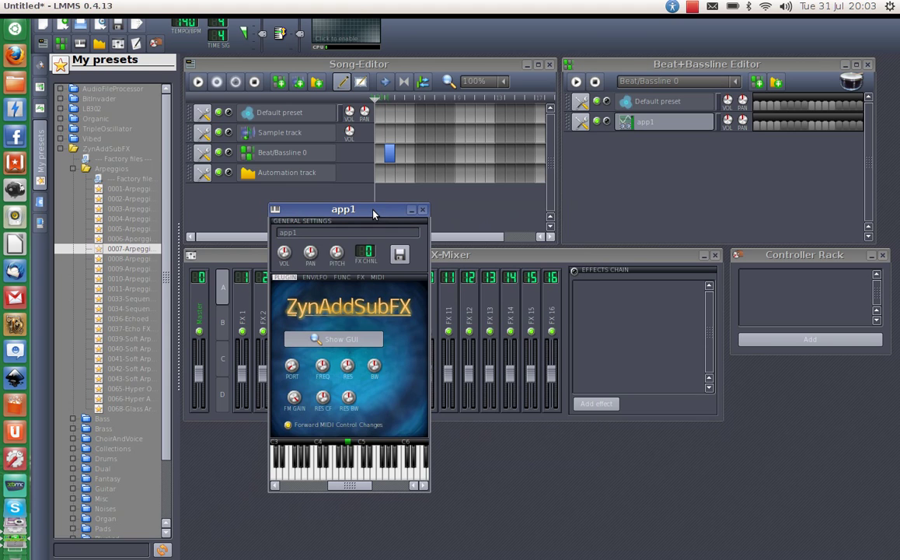
Assign 24:1 PCR:PCR 1 as the MIDI input of the app1 track
left_click(580, 122)
mouse_move(629, 172)
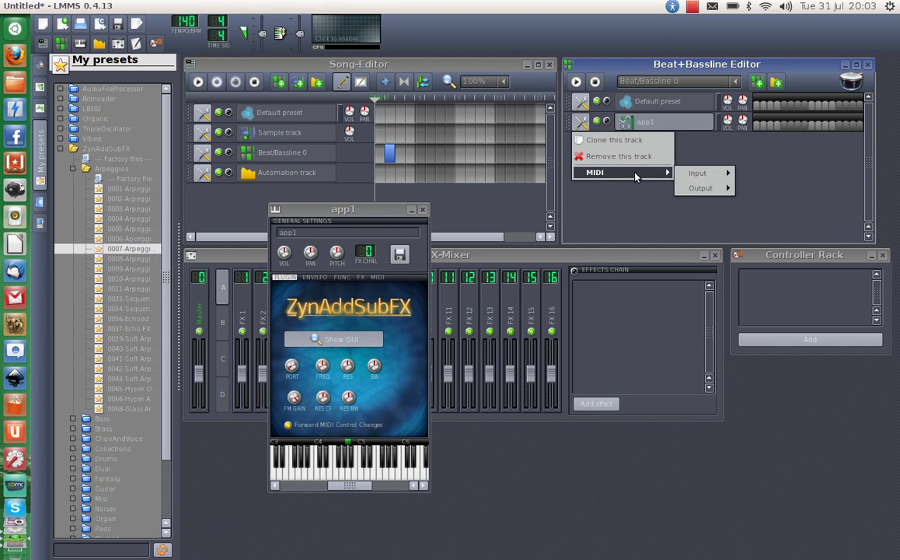
mouse_move(702, 188)
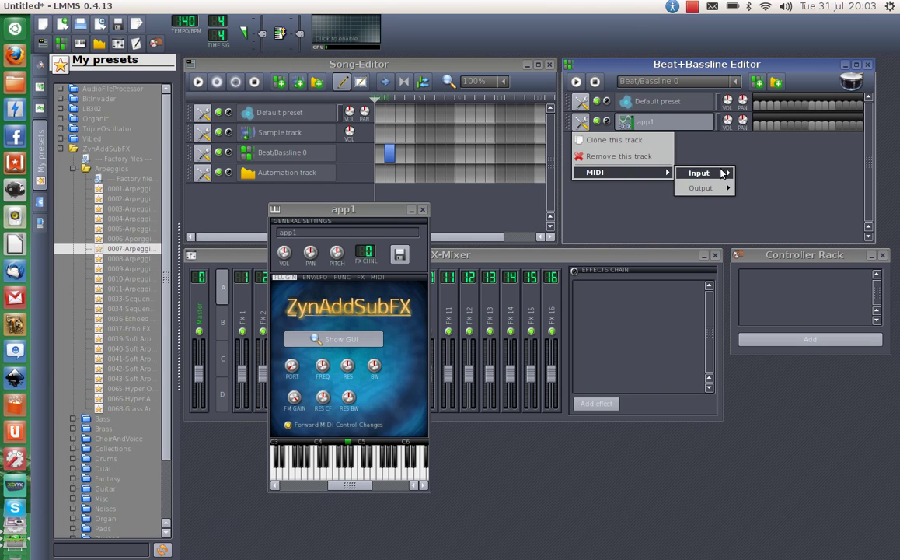
mouse_move(723, 173)
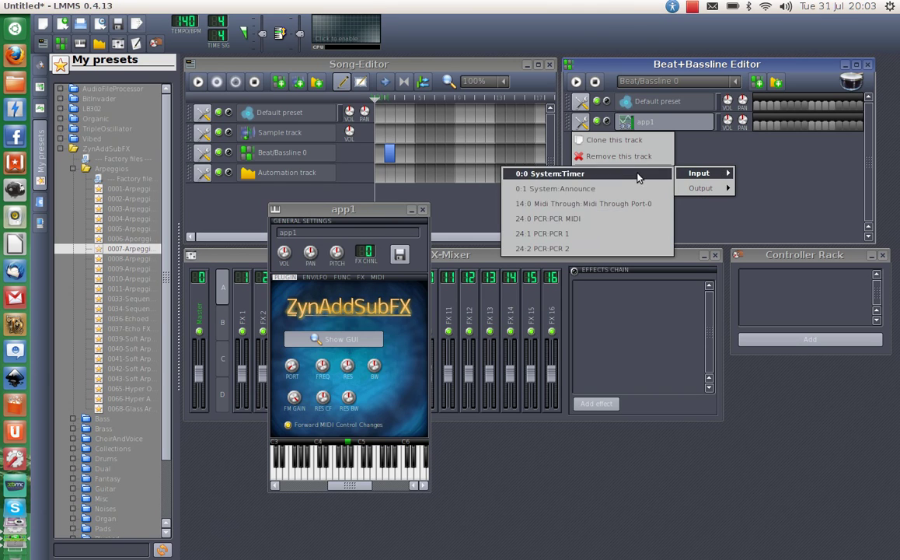
left_click(613, 235)
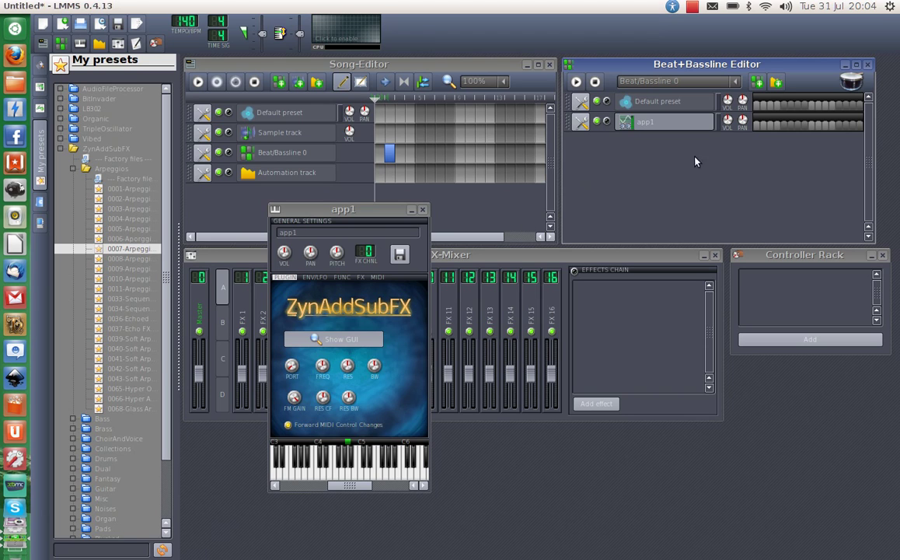
Open the app1 pattern in the Piano-Roll and add a C4 note at the start and a D4 note halfway through bar one
right_click(807, 133)
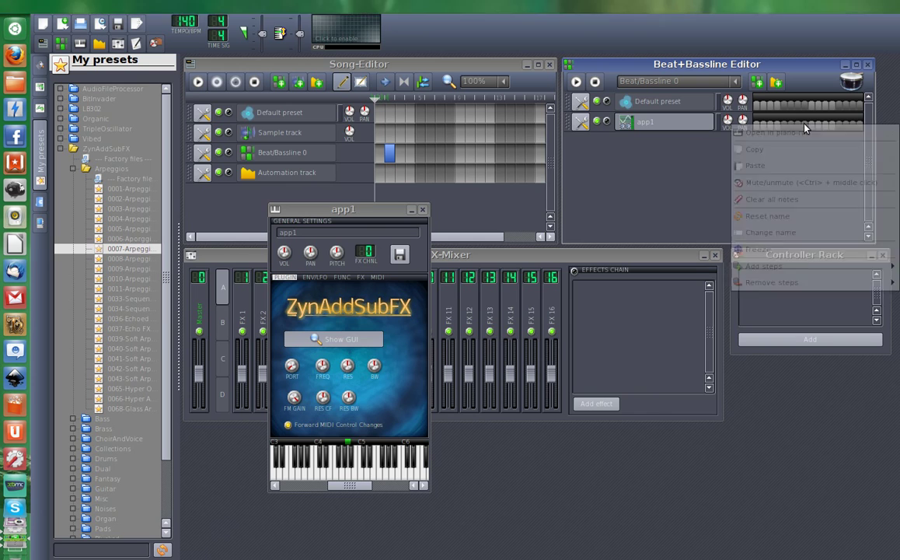
left_click(781, 133)
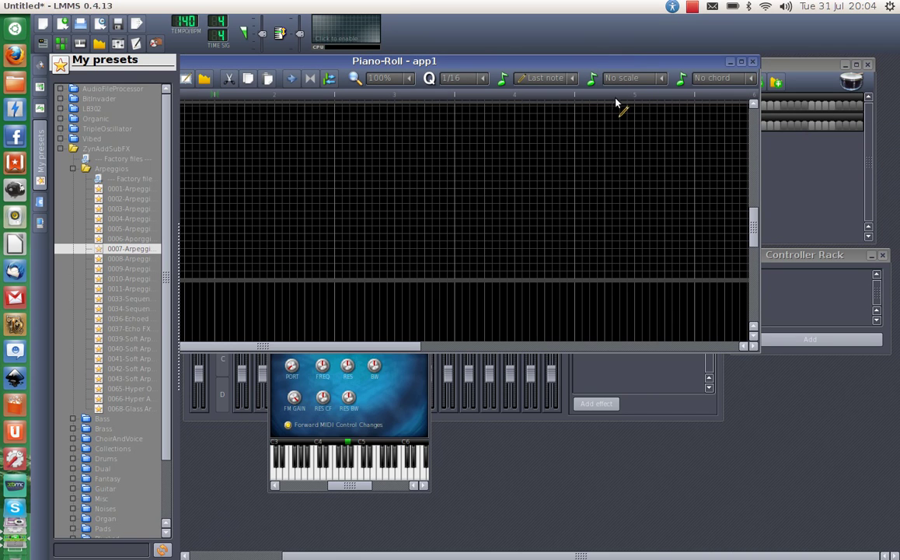
left_click_drag(604, 68, 727, 104)
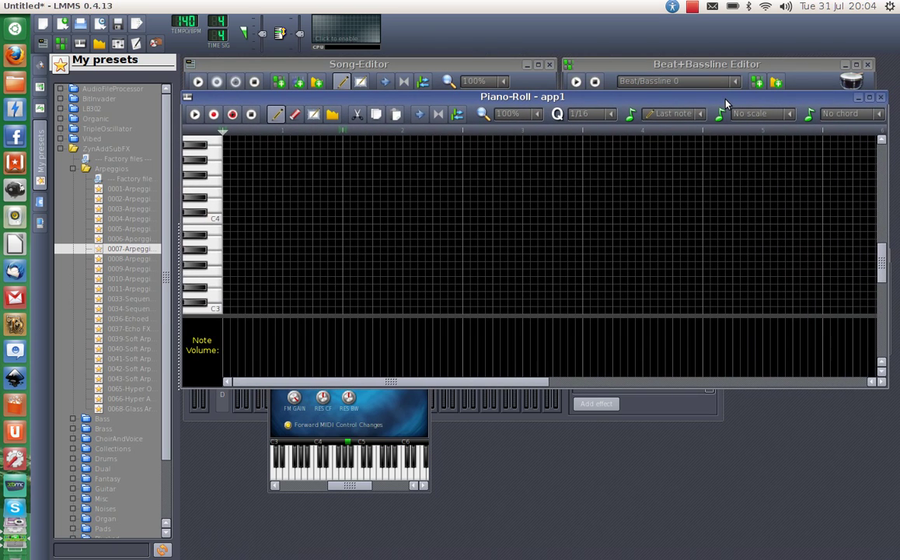
left_click(227, 221)
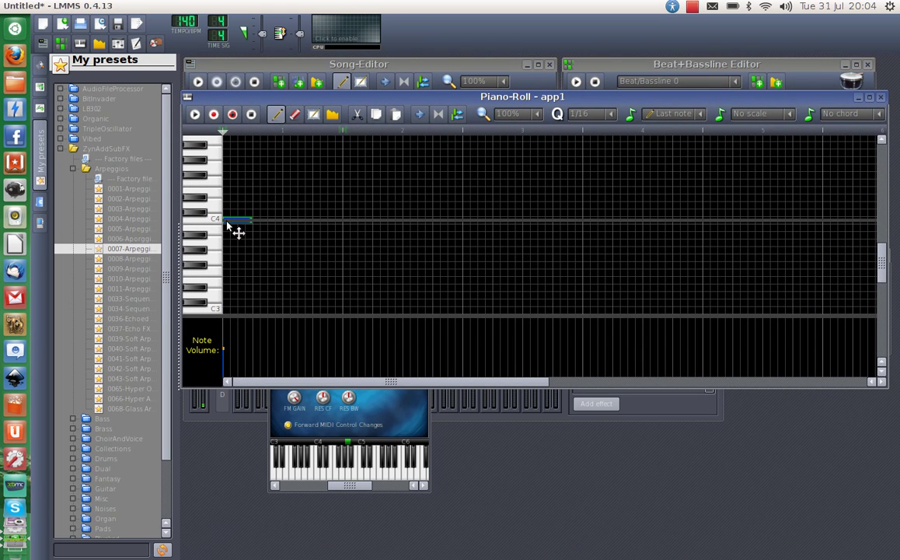
left_click(286, 206)
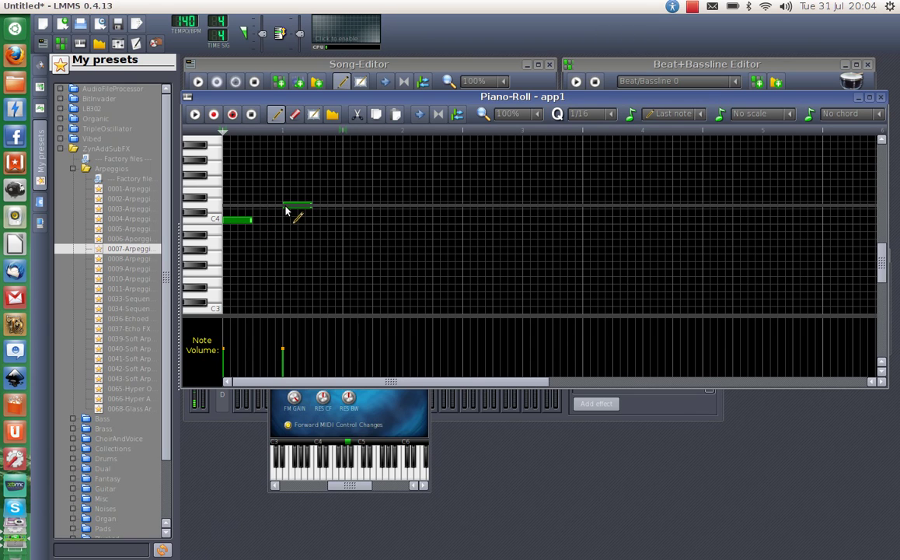
Play back the app1 pattern, stop it and close the Piano-Roll
left_click(195, 115)
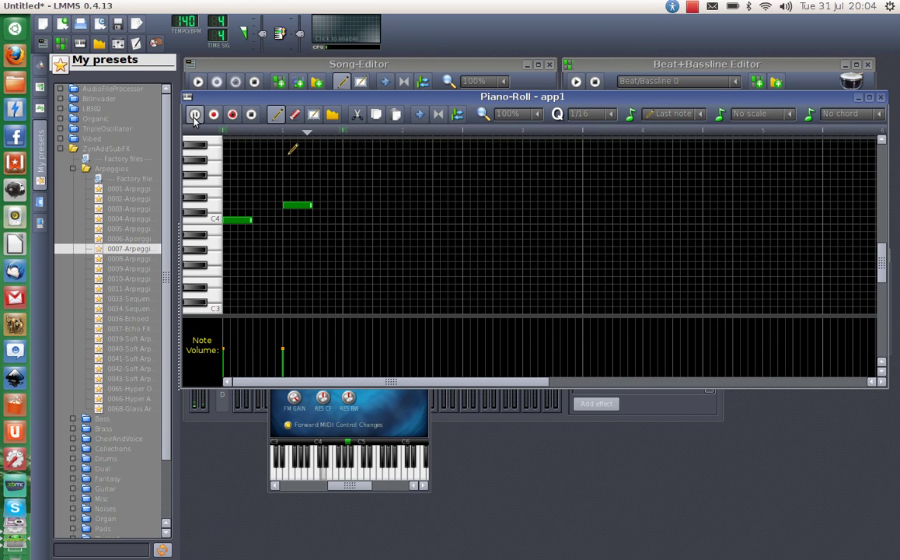
left_click(251, 114)
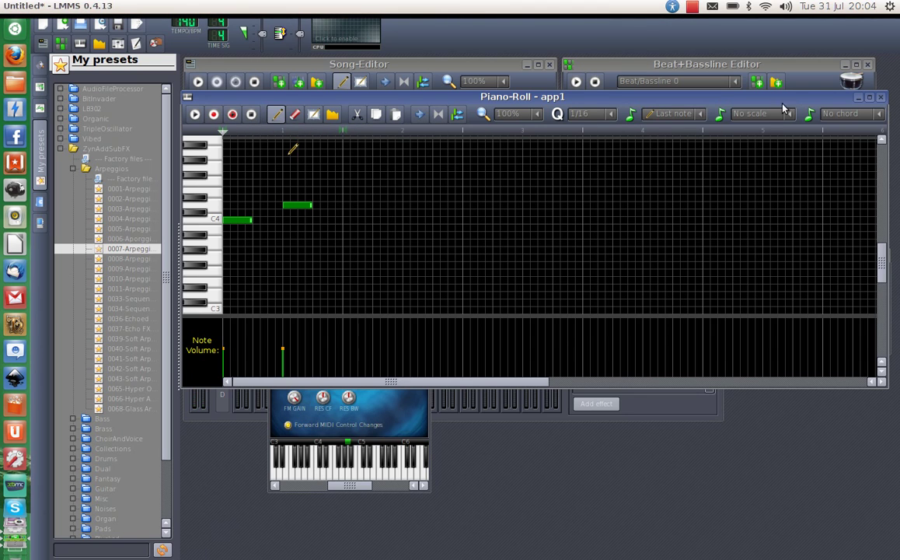
left_click(880, 97)
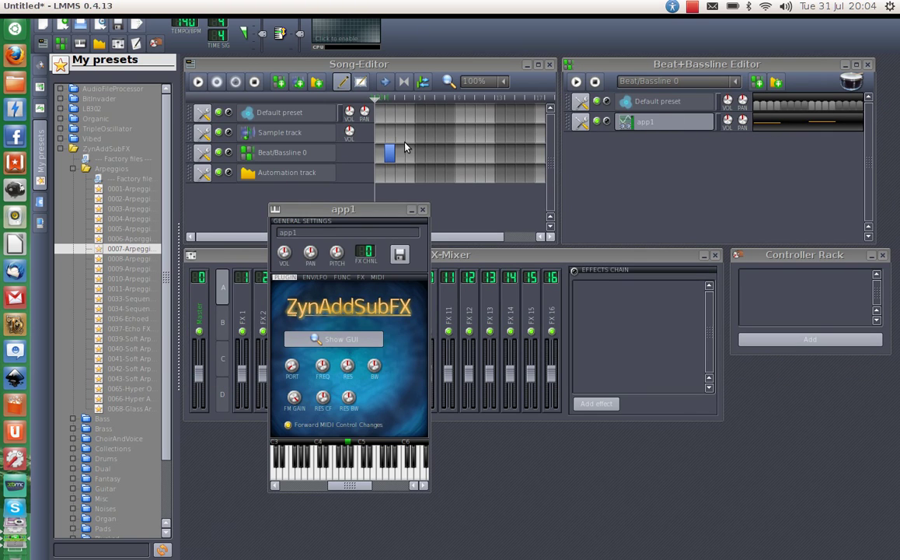
Fill bars 1, 3 and 4 of the Beat/Bassline 0 track in the Song-Editor, play the song and stop it
left_click(380, 159)
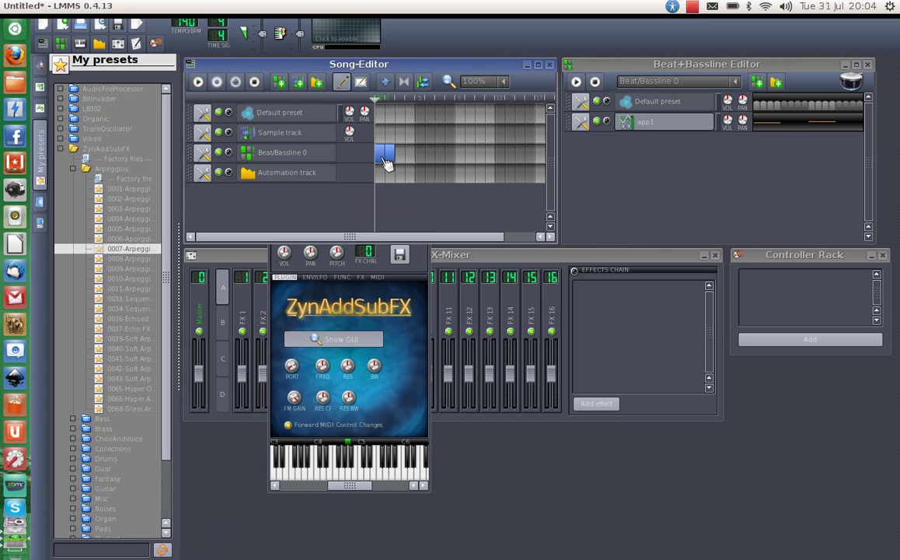
left_click_drag(401, 157, 420, 158)
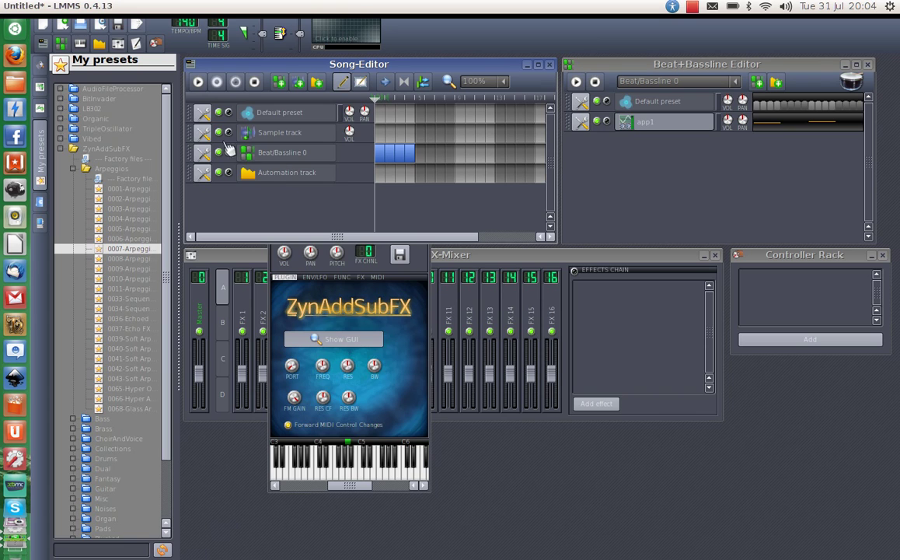
left_click(198, 83)
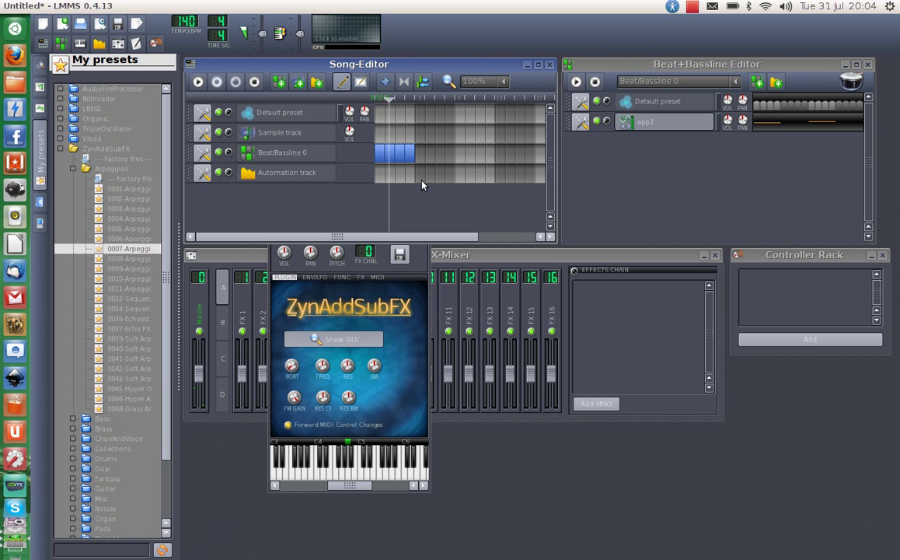
left_click(256, 83)
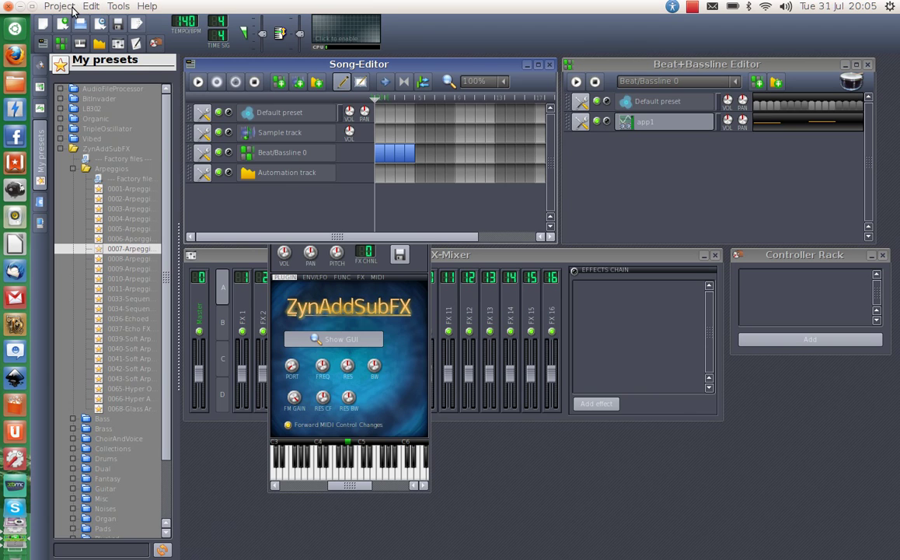
Open the project Trancy-crap.mmpz, closing the current project without saving
left_click(69, 8)
left_click(81, 39)
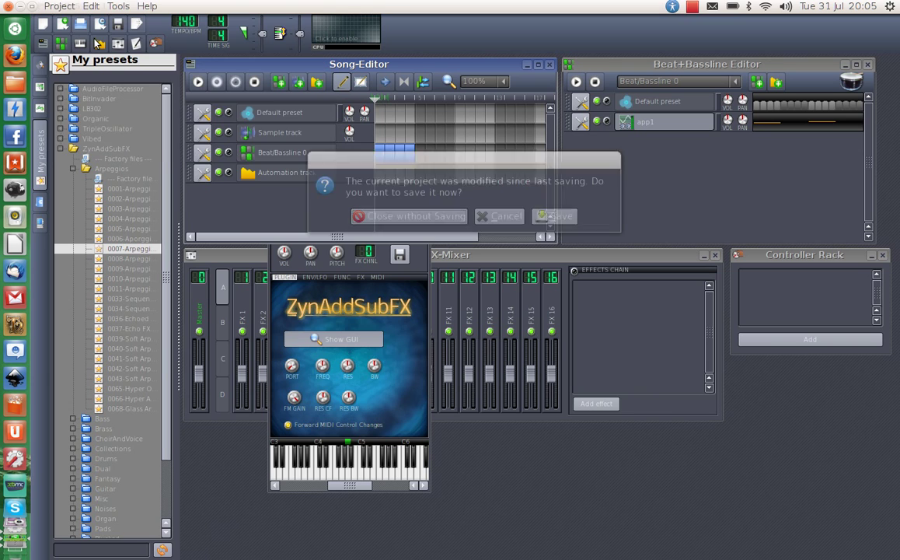
left_click(416, 217)
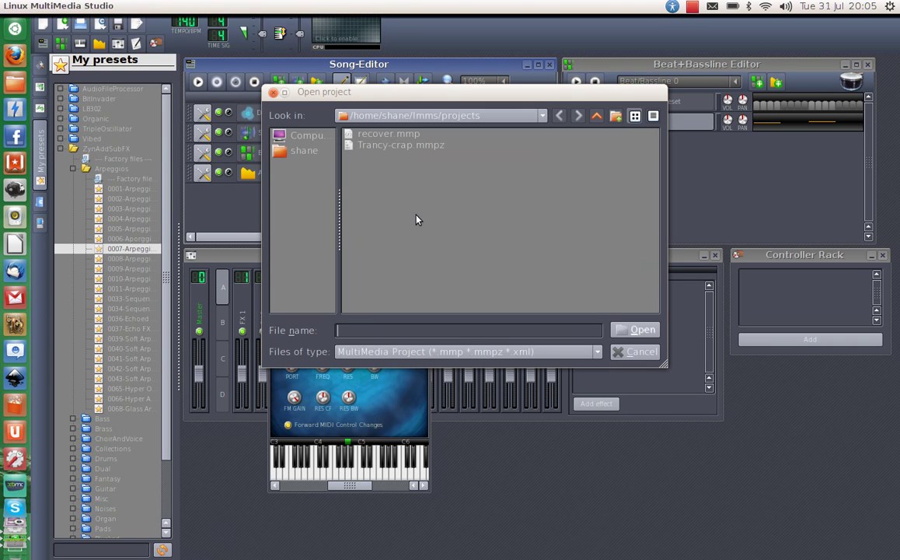
left_click(372, 146)
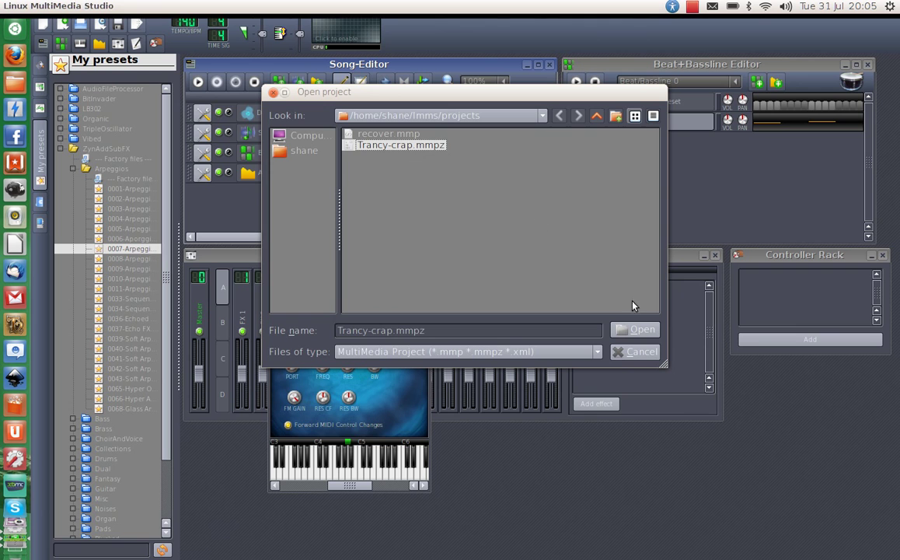
left_click(642, 332)
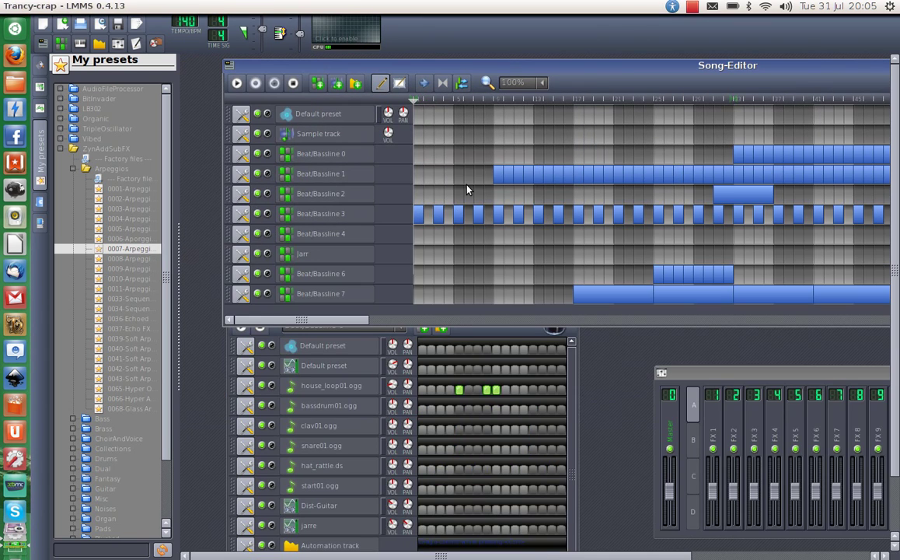
Collapse the My presets sidebar and shift the Song-Editor window against the left edge of the workspace
left_click_drag(635, 73, 601, 67)
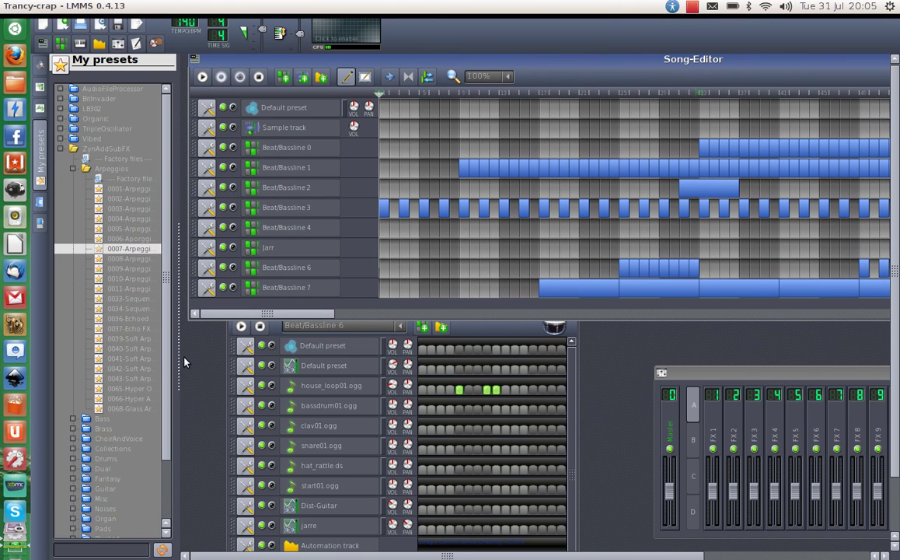
left_click_drag(177, 358, 175, 358)
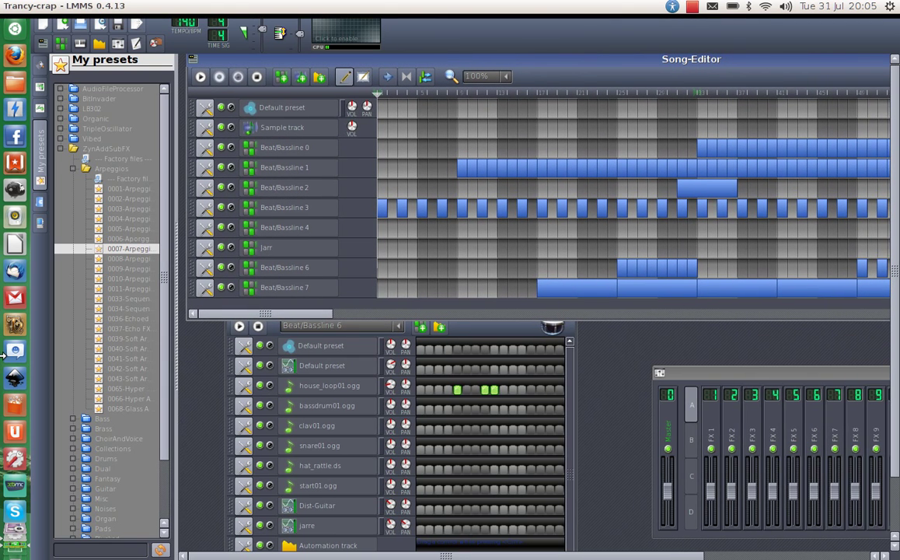
left_click(40, 152)
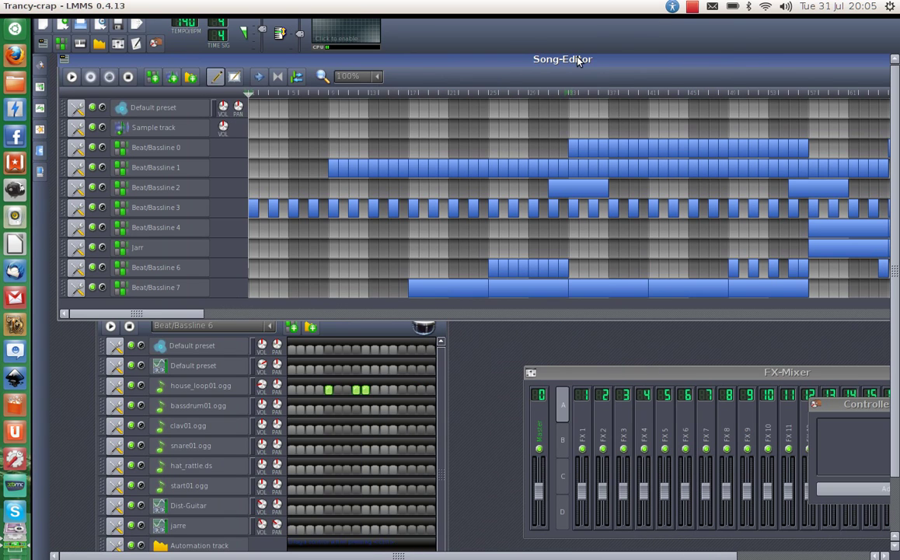
left_click_drag(578, 60, 568, 64)
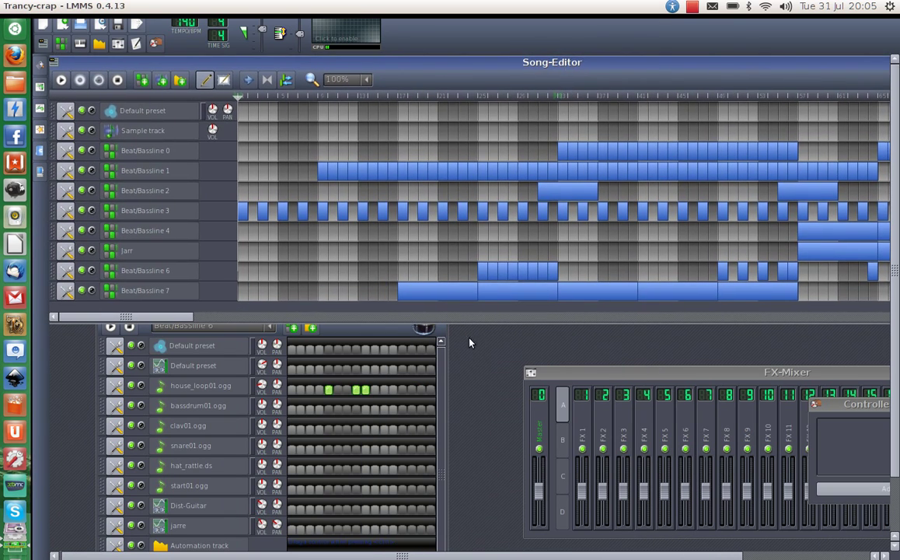
View the house_loop01.ogg instrument, moving its window clear of the Beat+Bassline Editor, and close it
left_click(194, 385)
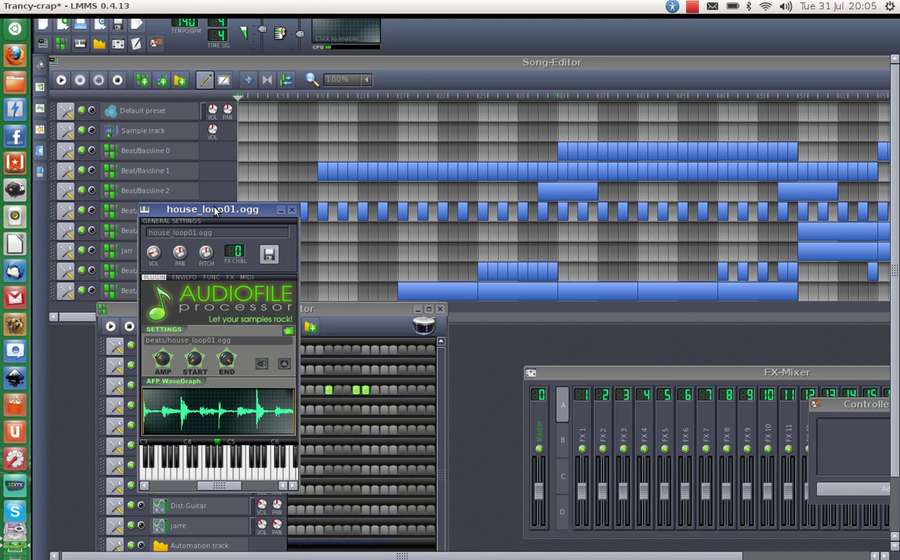
left_click_drag(214, 210, 579, 132)
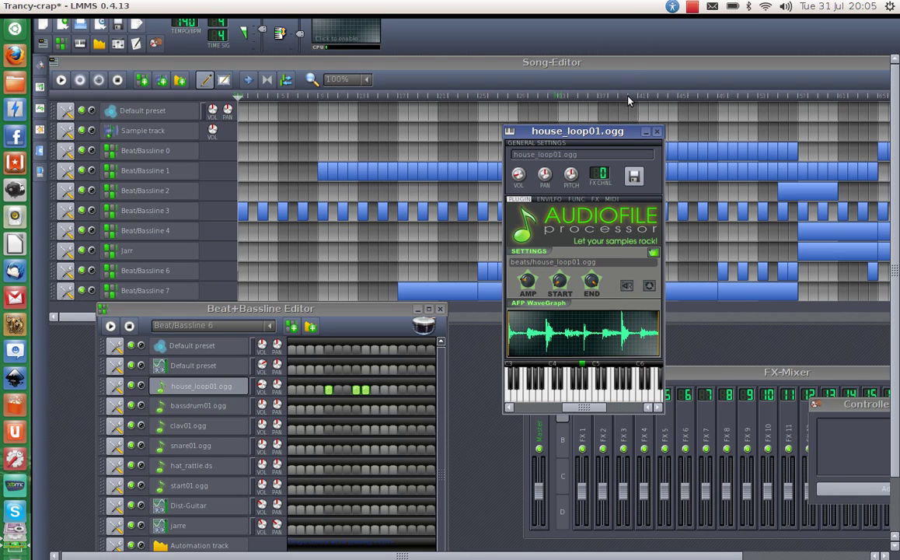
left_click(658, 133)
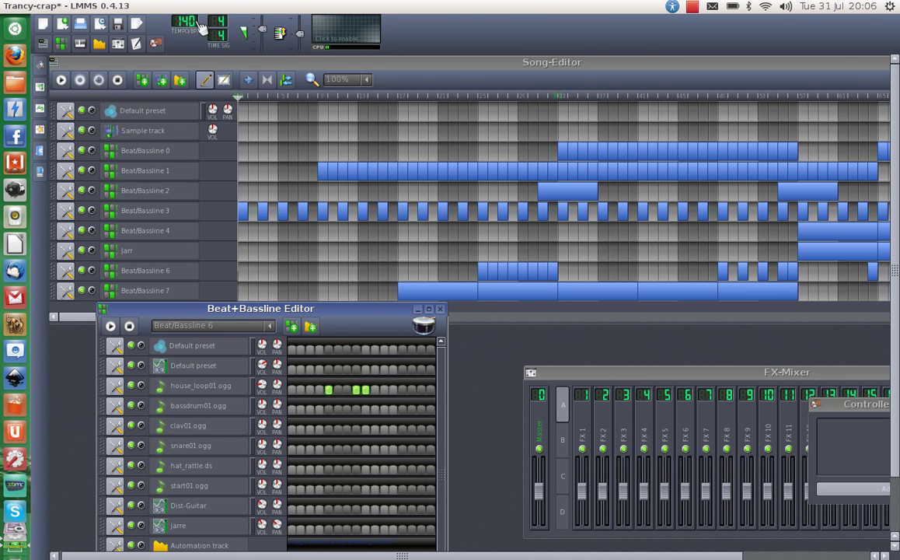
View the program's About information, move its window lower and close it
left_click(146, 8)
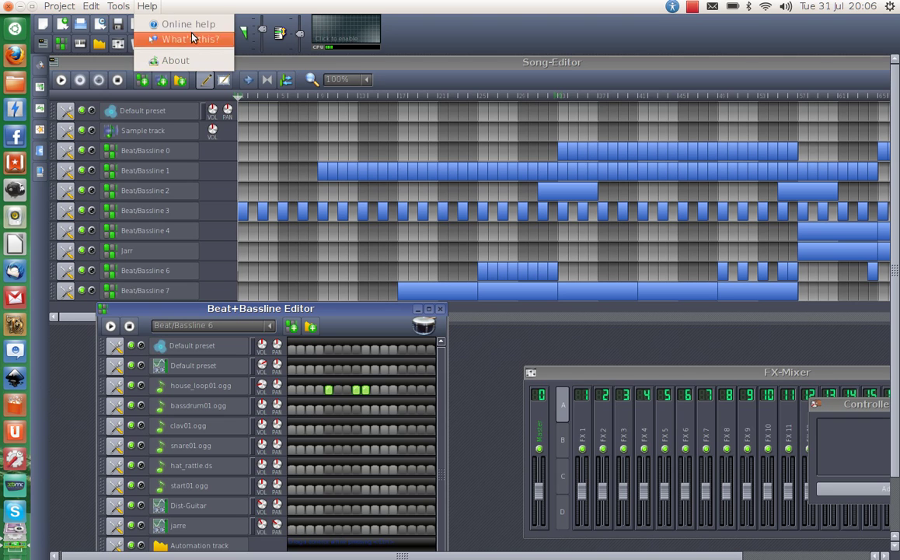
left_click(192, 66)
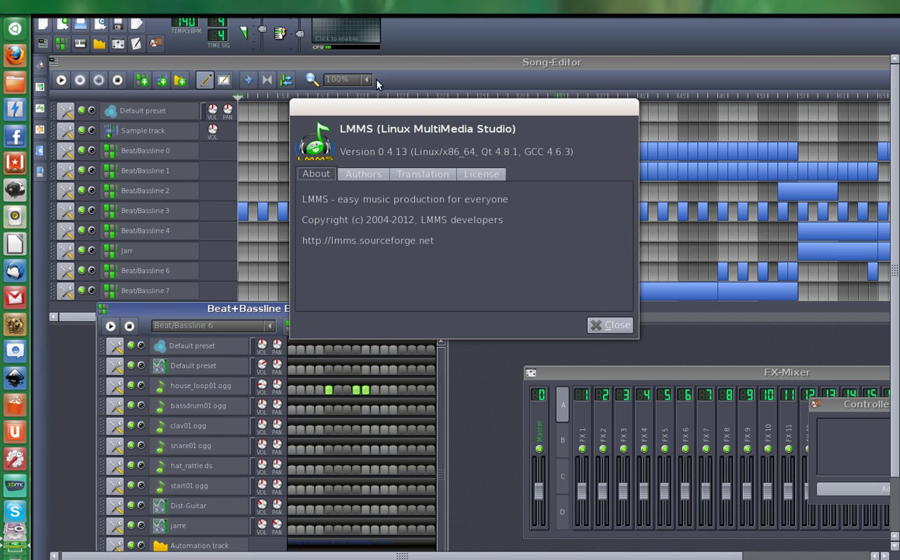
left_click_drag(482, 113, 477, 250)
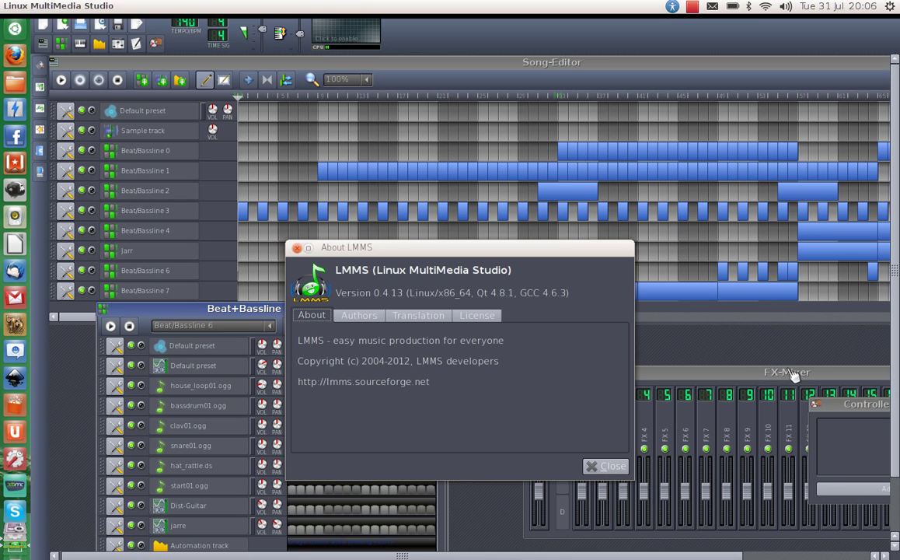
left_click(612, 471)
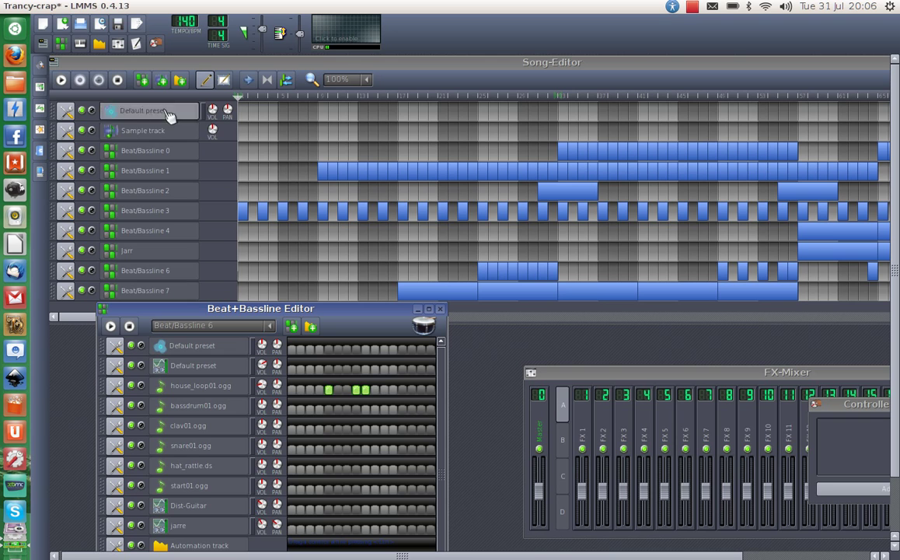
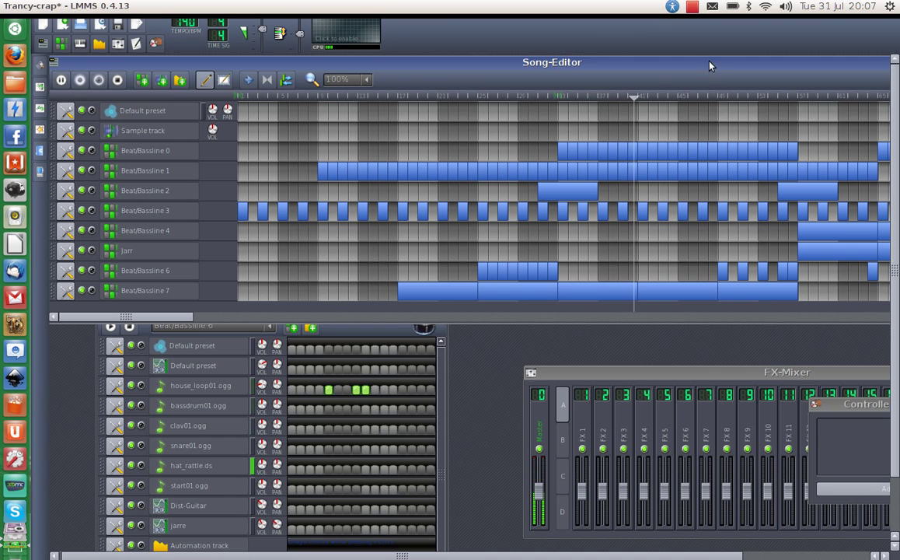
Narrow the Song-Editor window so it fits fully in view and move the FX-Mixer to reveal its effects chain
left_click_drag(708, 64, 483, 74)
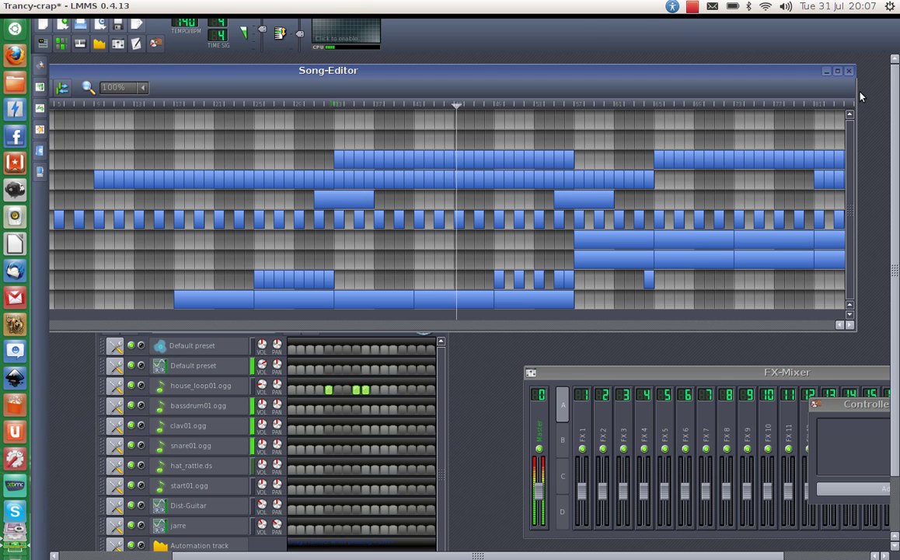
left_click_drag(856, 91, 589, 111)
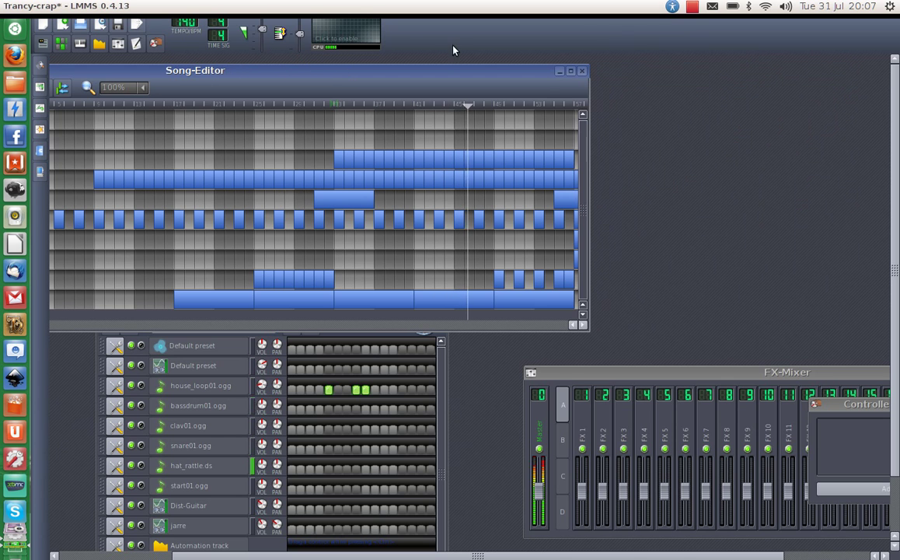
left_click_drag(458, 76, 674, 74)
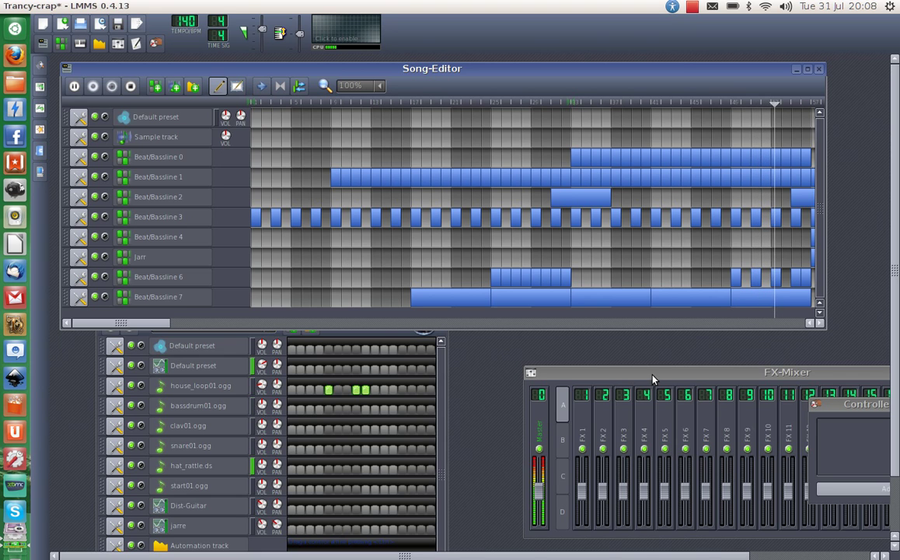
left_click_drag(691, 378, 462, 362)
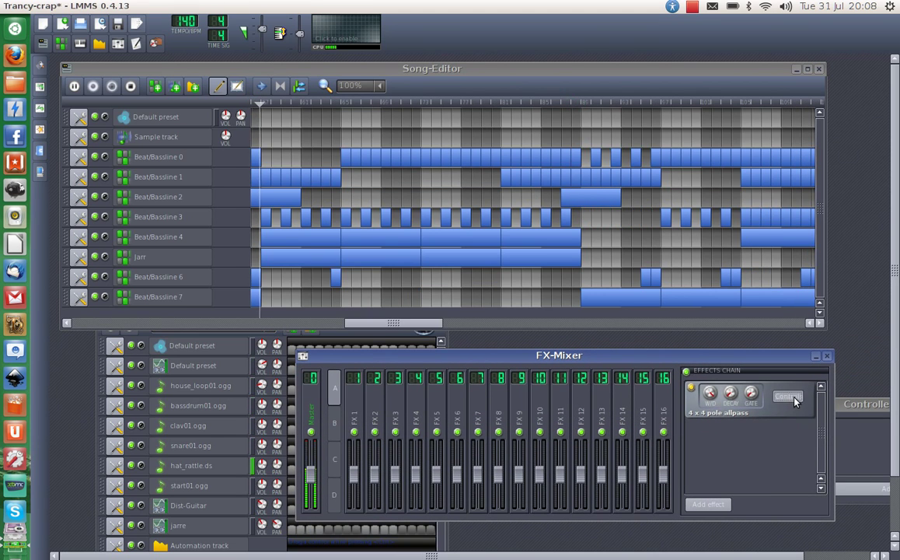
Inspect the controls of the 4 x 4 pole allpass effect on the Master channel and close them
left_click(788, 397)
left_click_drag(709, 399, 582, 339)
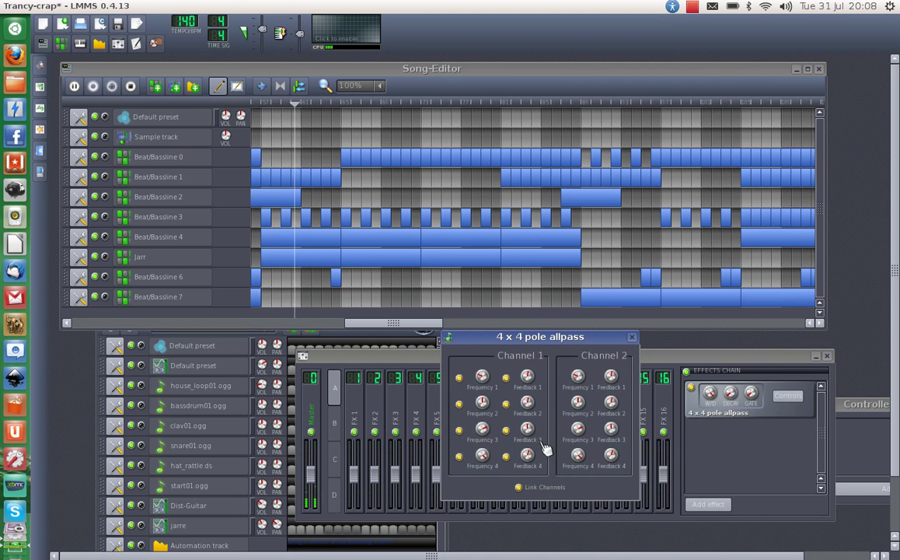
left_click(632, 337)
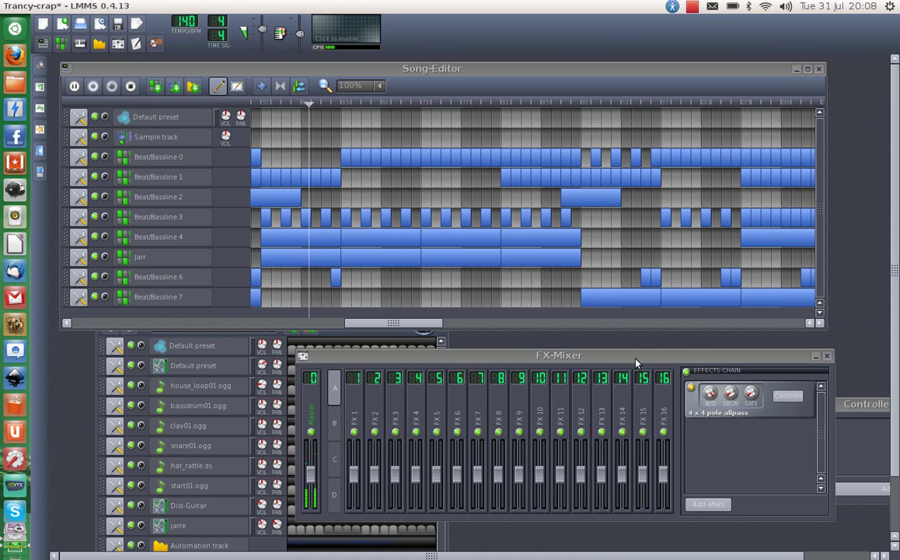
Browse the available effects and add the BassBooster Effect to the Master channel's effects chain
left_click(707, 506)
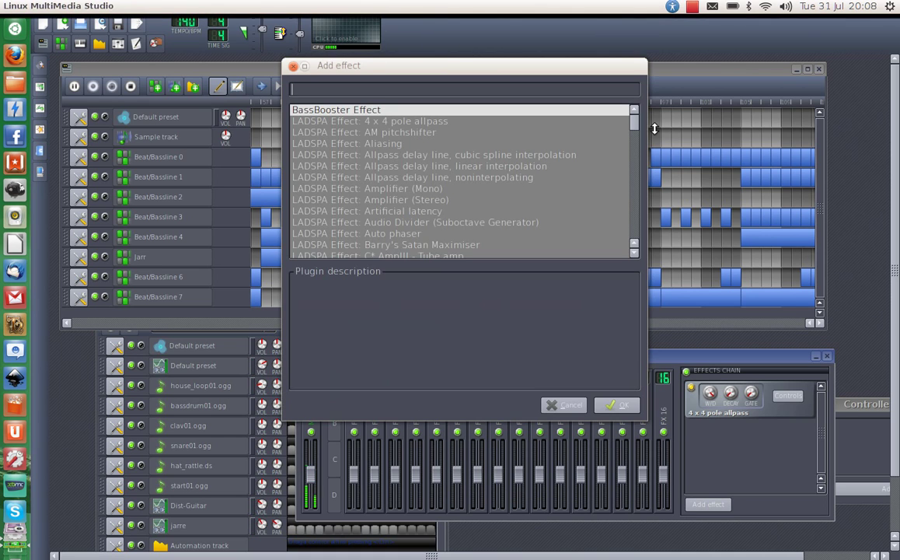
left_click(635, 254)
left_click(635, 253)
left_click(635, 254)
left_click(635, 253)
left_click(635, 253)
left_click(635, 253)
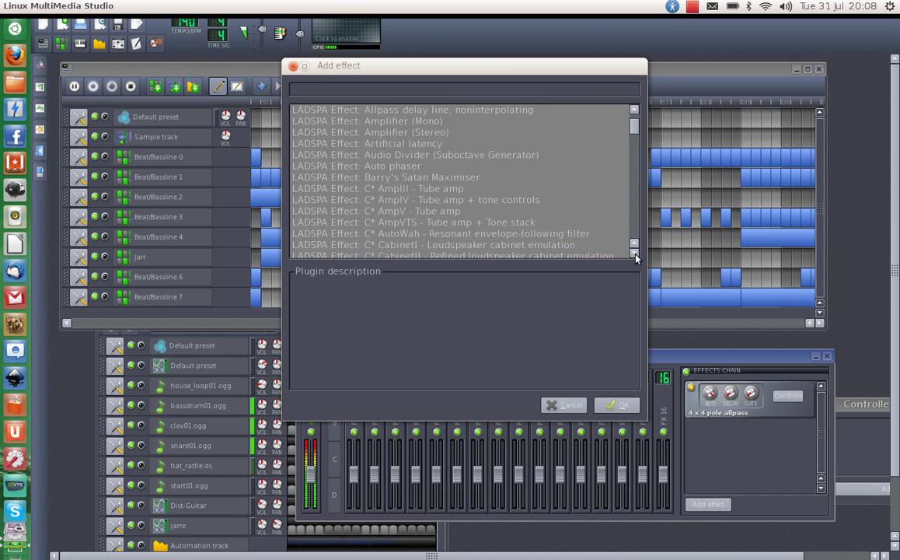
left_click_drag(634, 254, 635, 254)
left_click(630, 406)
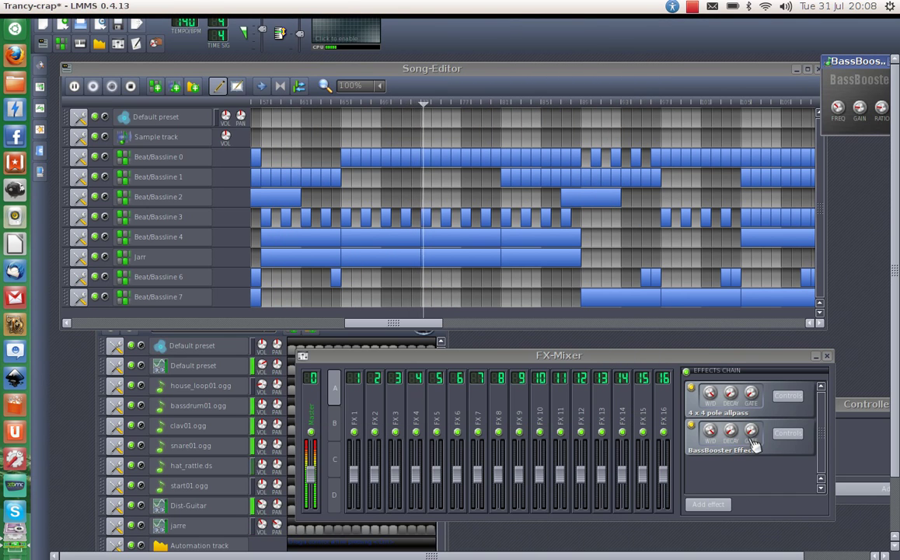
Toggle the BassBooster Effect in the Master effects chain and leave it switched off
left_click(692, 427)
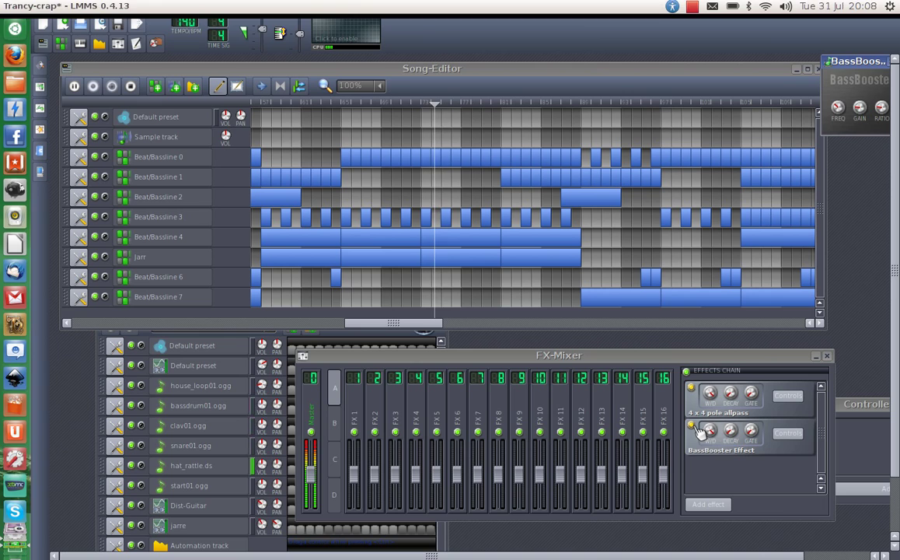
left_click(692, 427)
left_click(692, 427)
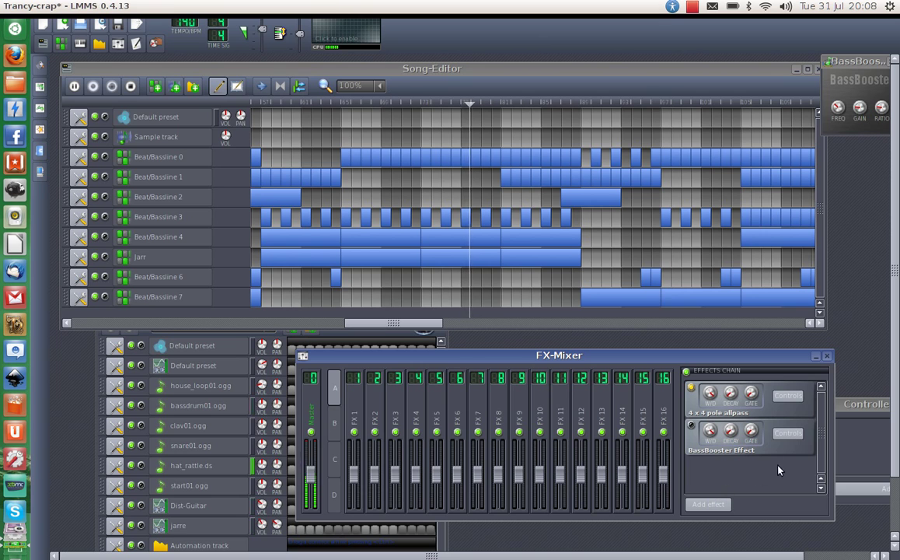
Move the Beat+Bassline Editor up over the Song-Editor, then open and close the hat_rattle.ds instrument
left_click(326, 336)
left_click_drag(325, 315, 322, 195)
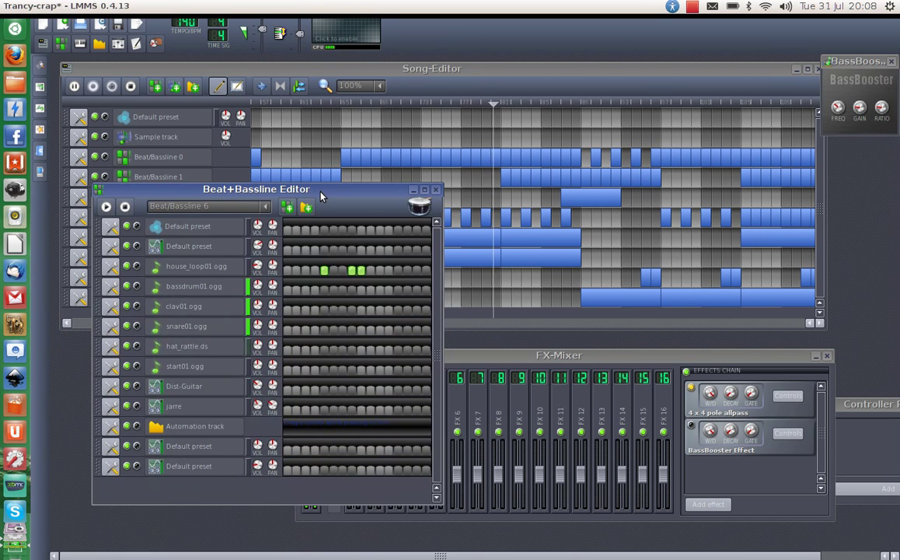
left_click(216, 347)
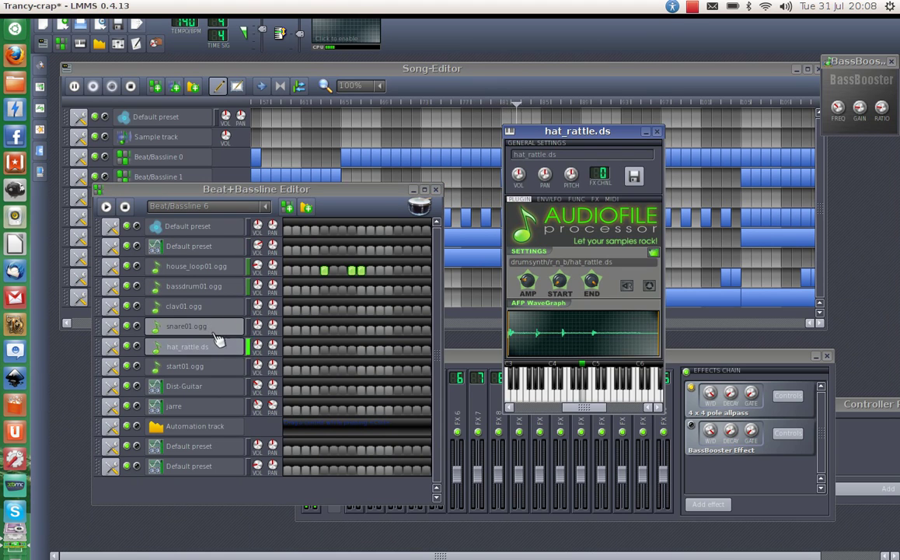
left_click(220, 347)
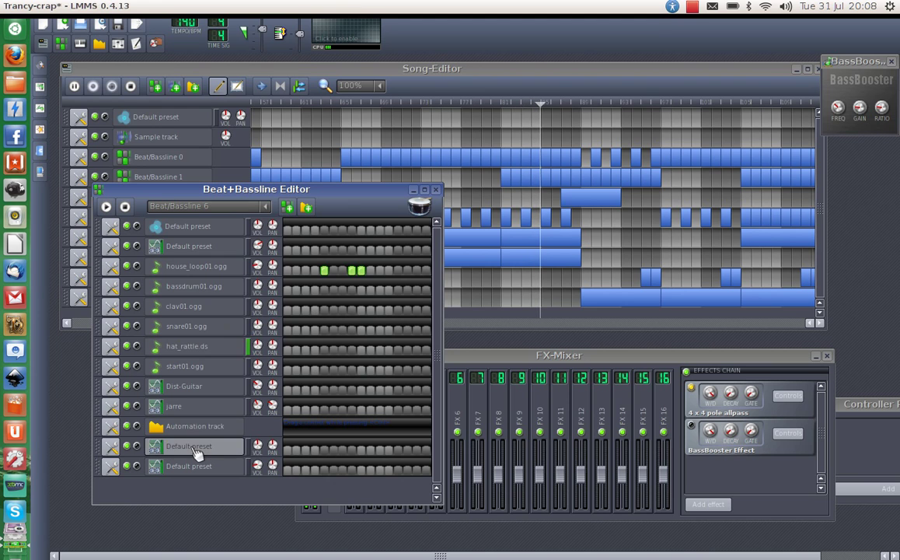
Switch the Beat+Bassline Editor to the Beat/Bassline 4 pattern and open its Dist-Guitar instrument
left_click(266, 206)
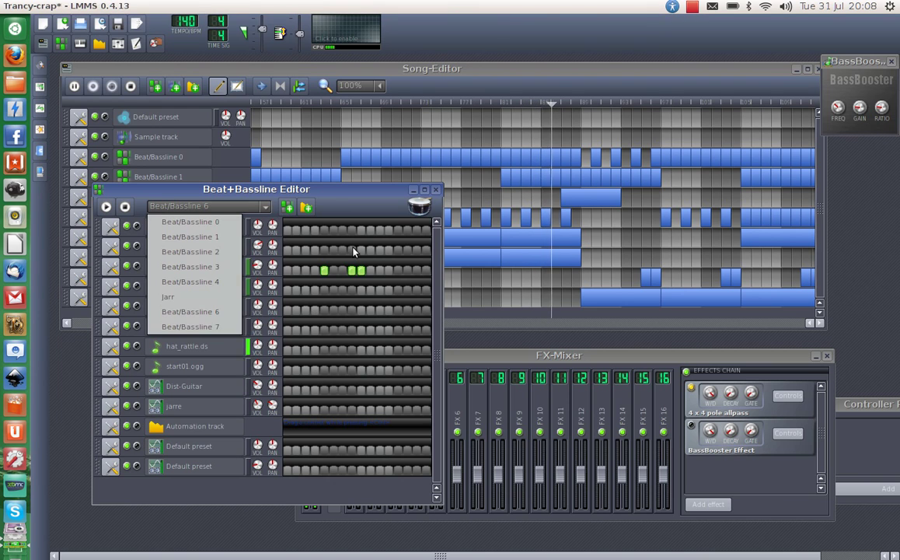
left_click(194, 282)
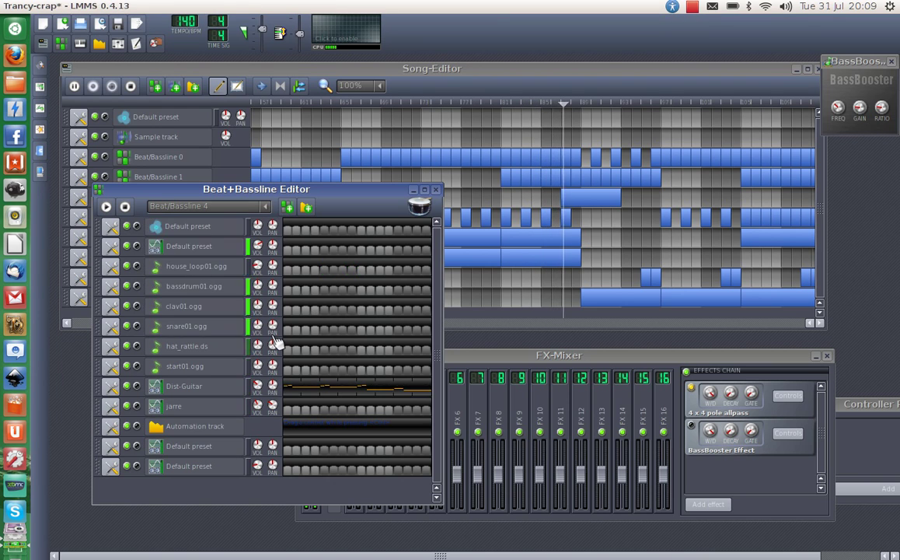
left_click(214, 393)
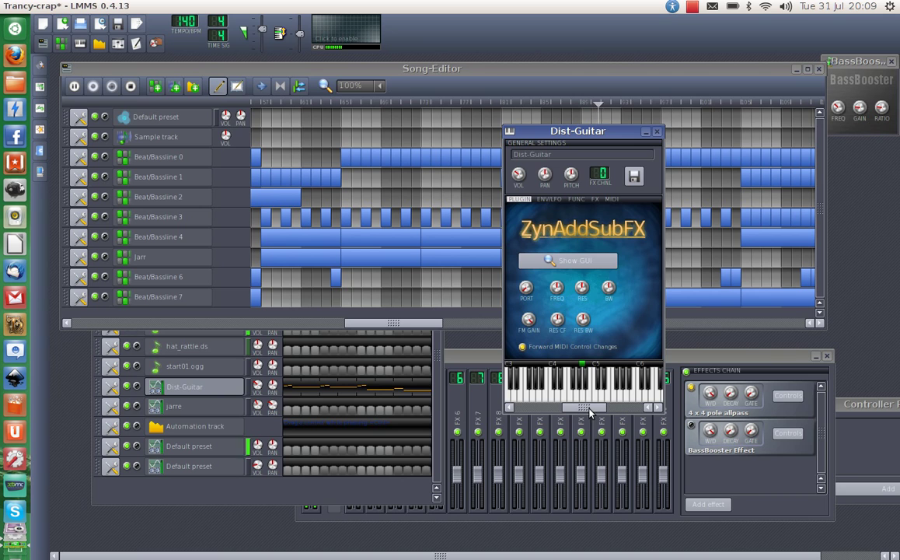
Show the ZynAddSubFX interface of the Dist-Guitar instrument and move its window over the Song-Editor
left_click(576, 265)
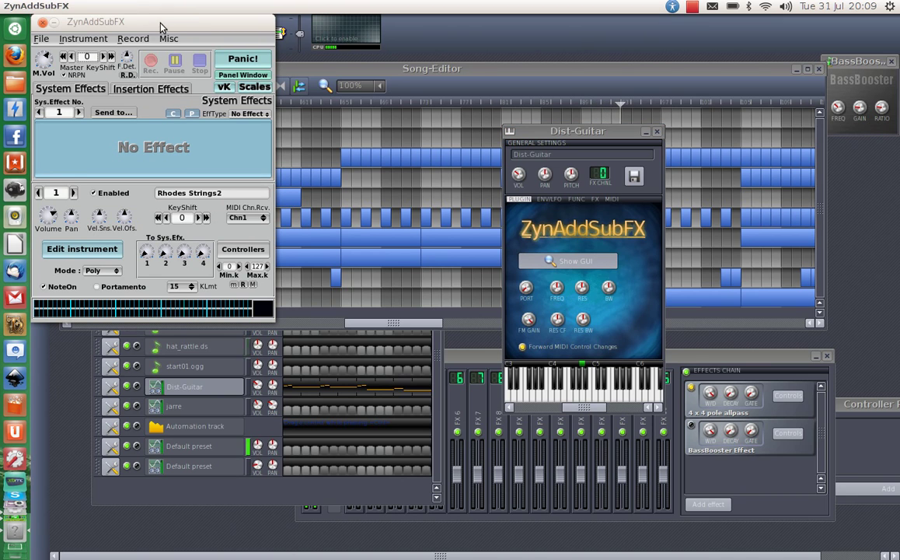
left_click(168, 38)
left_click(199, 28)
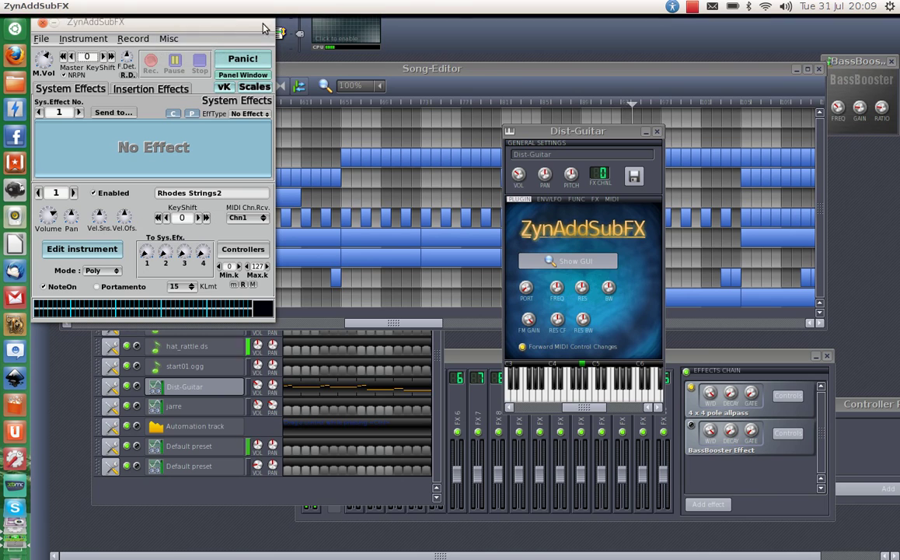
left_click_drag(263, 28, 405, 86)
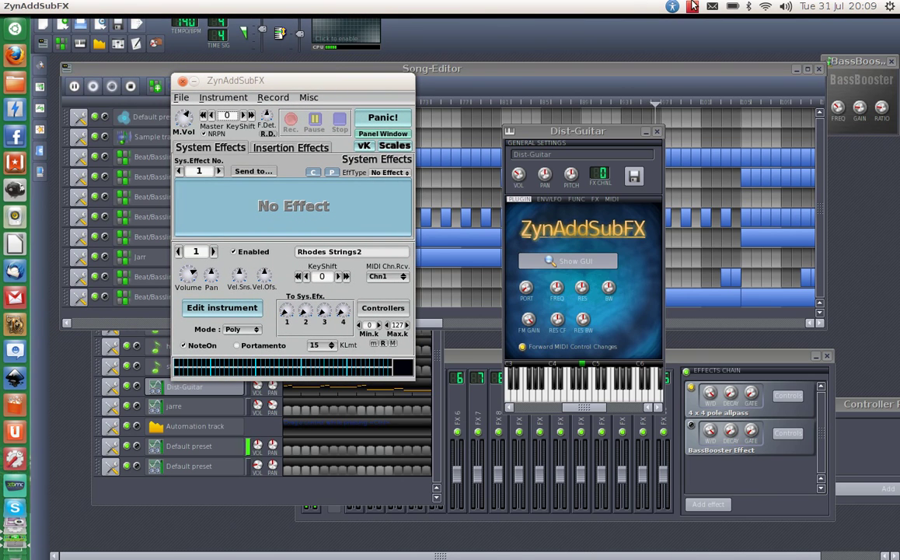
Search the installed applications for "mon", launch System Monitor and close the ZynAddSubFX interface window
left_click(16, 31)
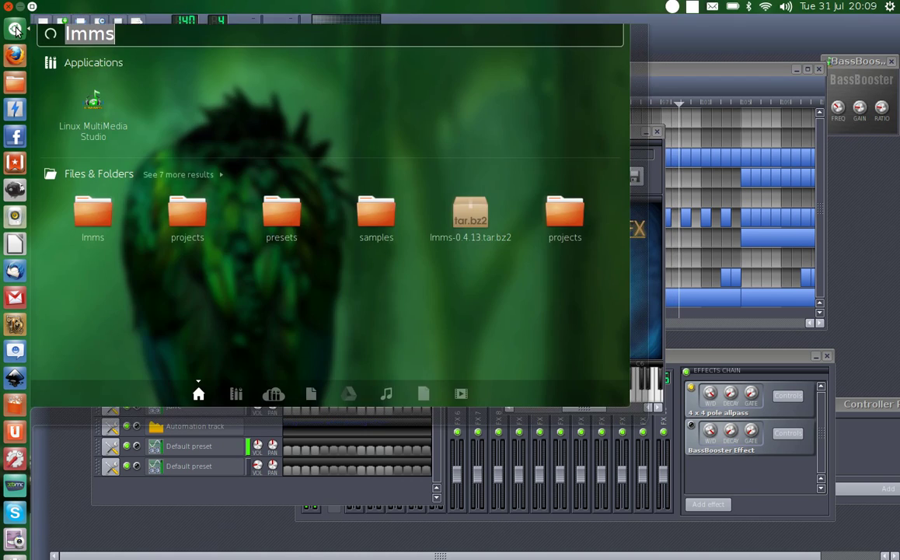
type("mon")
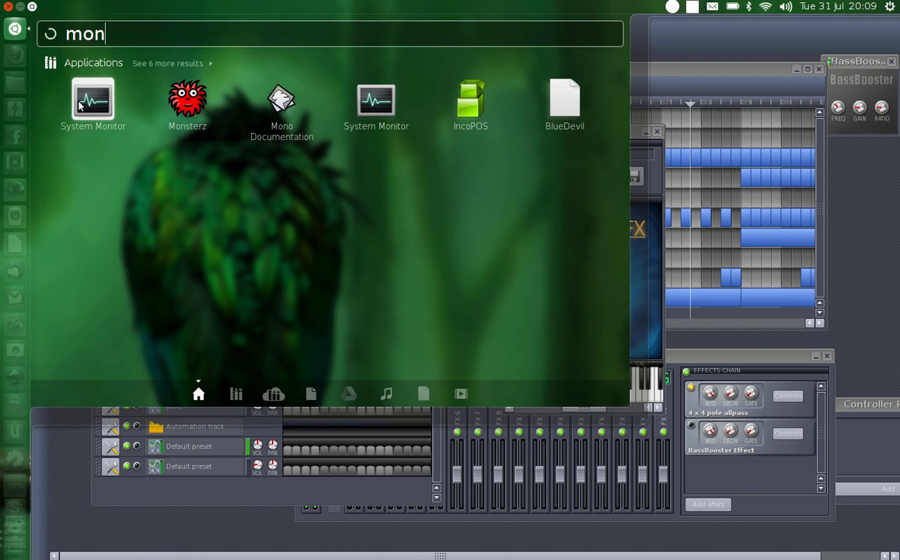
left_click(81, 107)
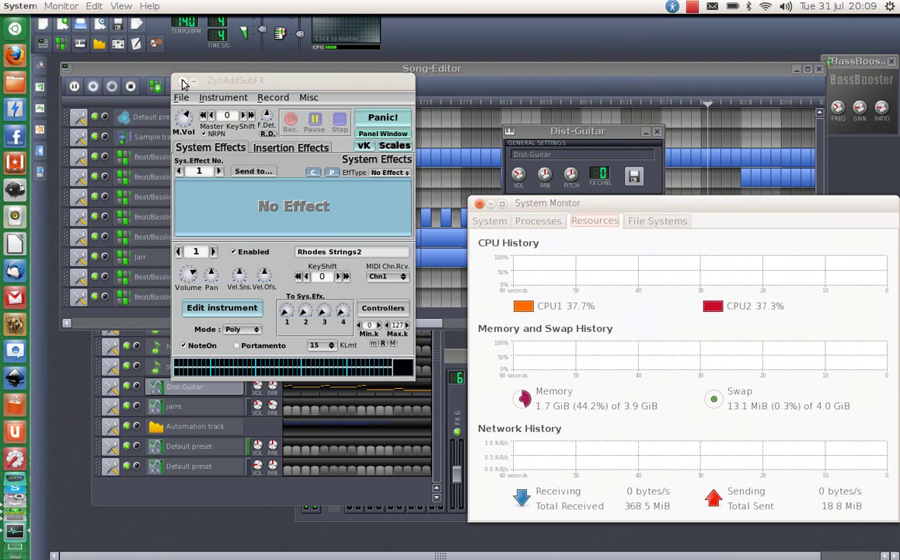
left_click(182, 81)
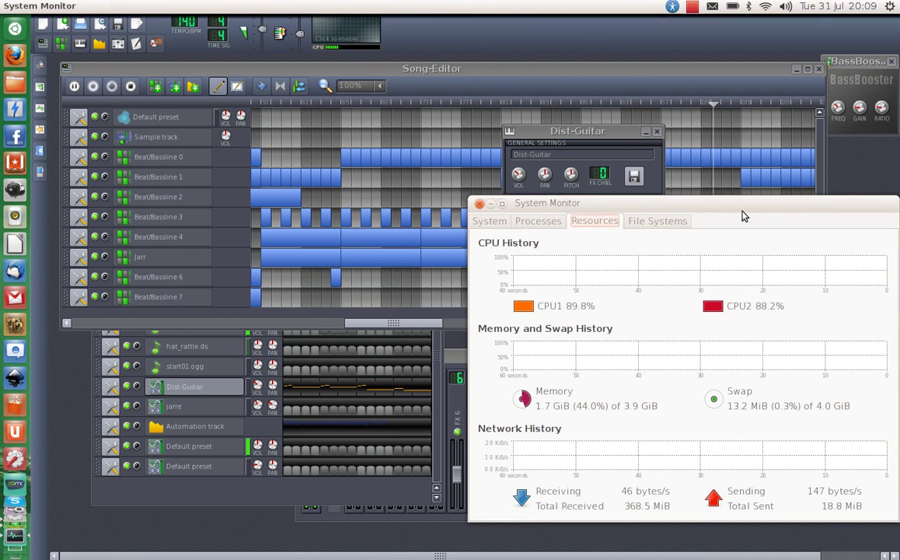
Move System Monitor to the middle of the screen, examine its resource graphs and system information, and close it
left_click_drag(762, 215, 515, 149)
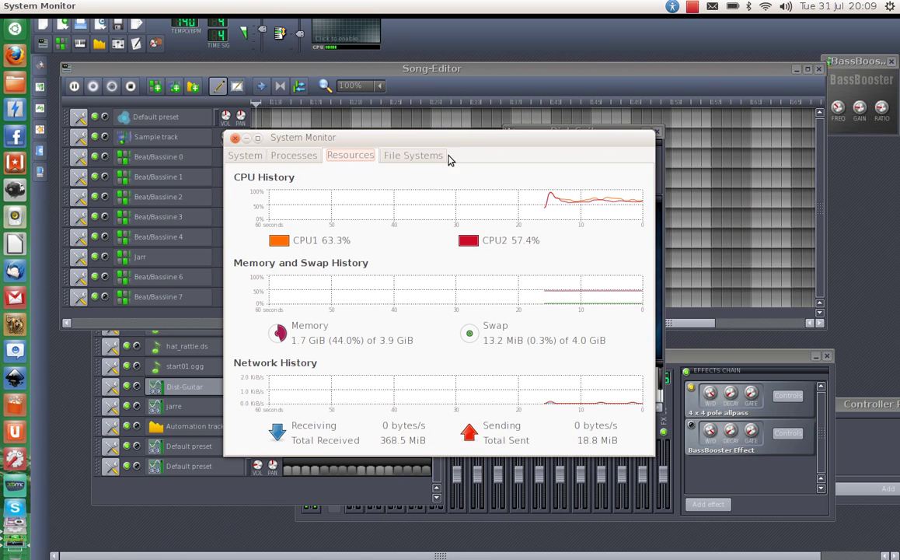
left_click_drag(456, 141, 451, 179)
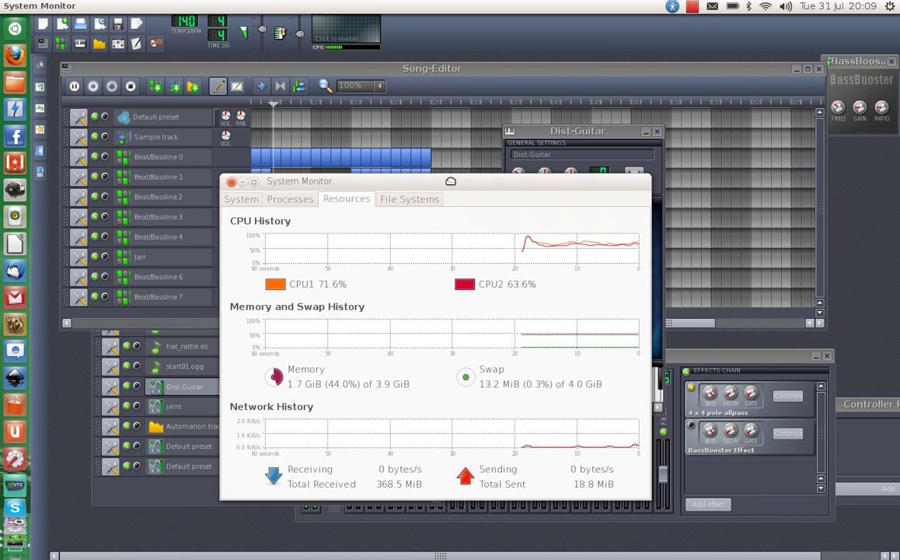
left_click(230, 201)
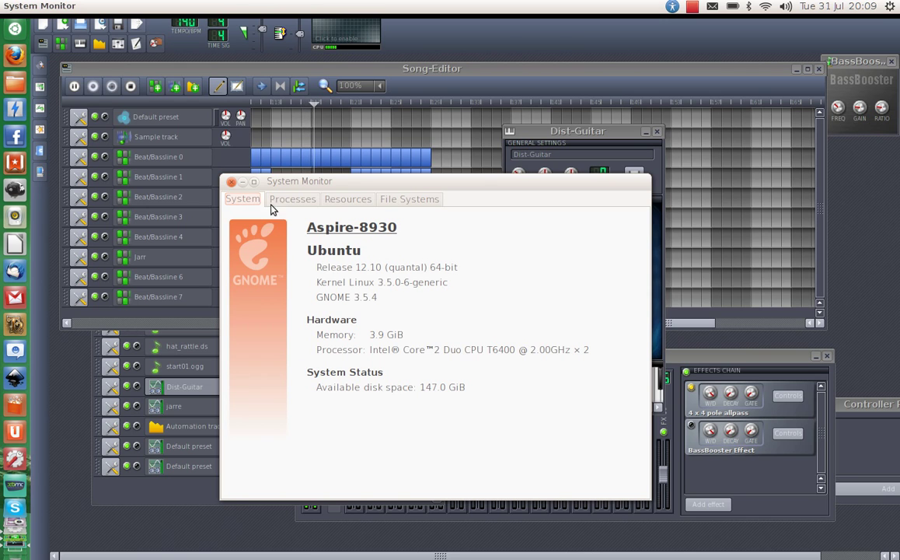
left_click(231, 182)
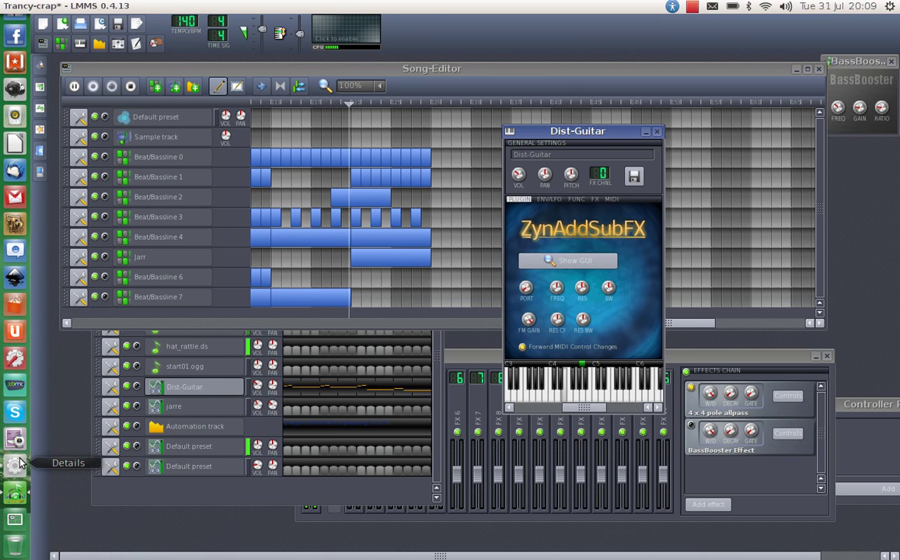
Open the system Details overview, examine the computer's hardware specifications, and close it
left_click(14, 459)
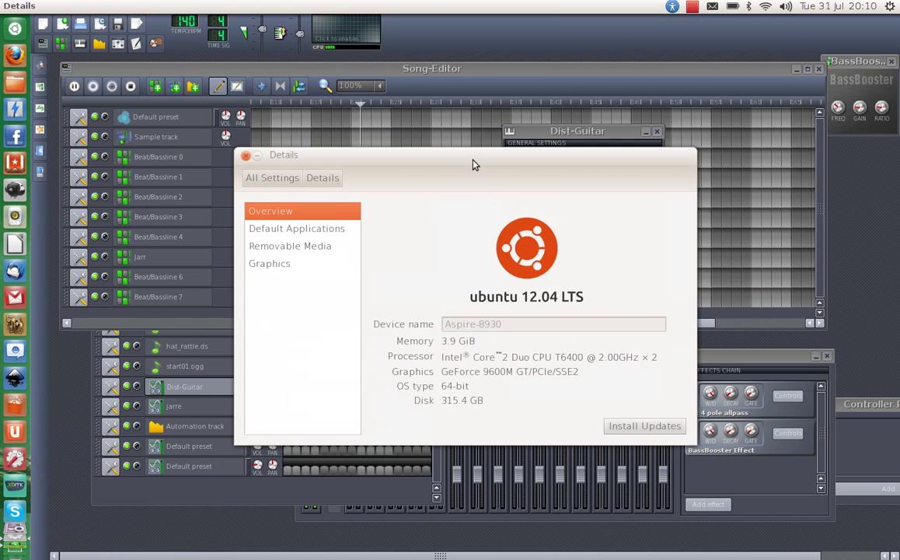
left_click_drag(466, 155, 448, 152)
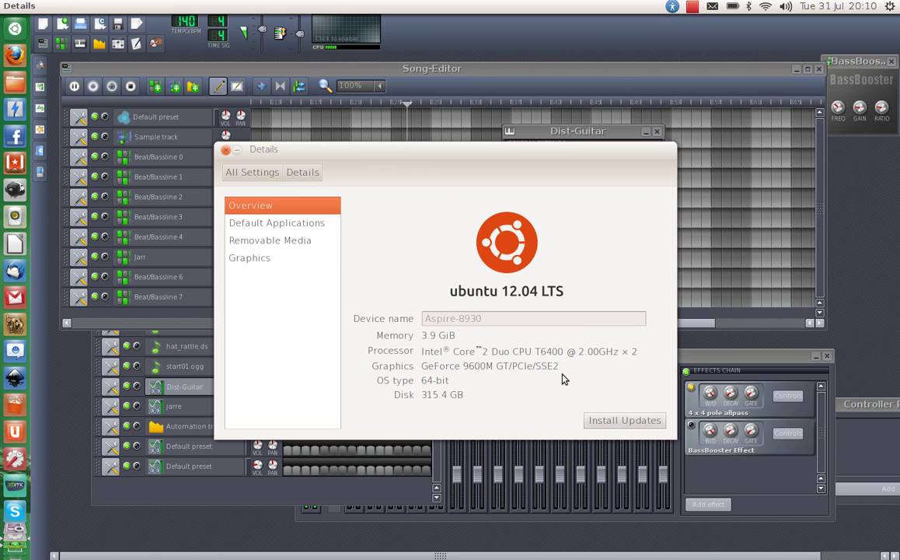
left_click(233, 151)
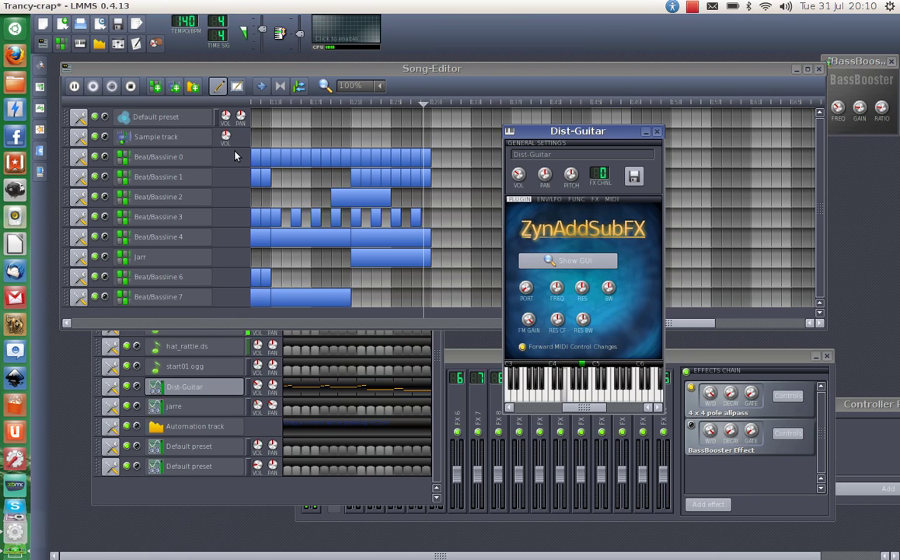
Open and dismiss the desktop's session menu, and stop the song's playback in the Song-Editor
left_click(890, 8)
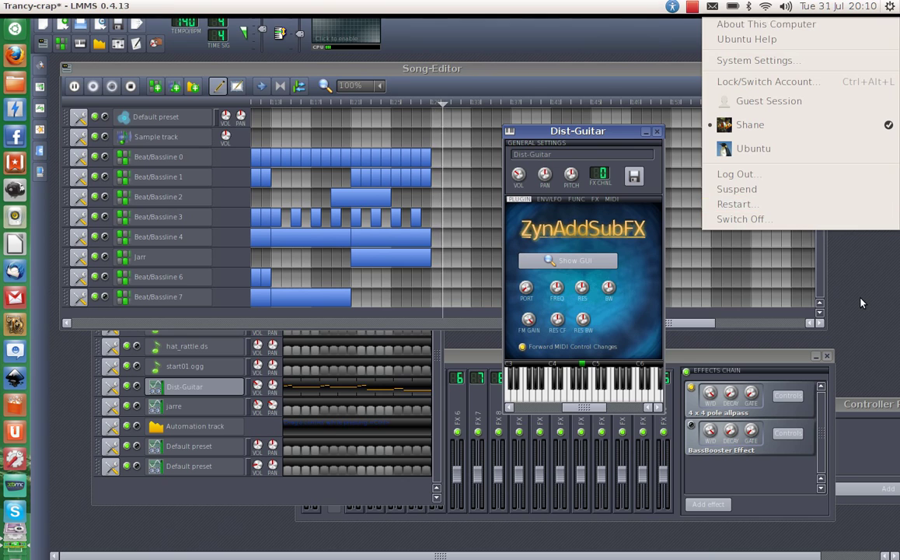
left_click(781, 270)
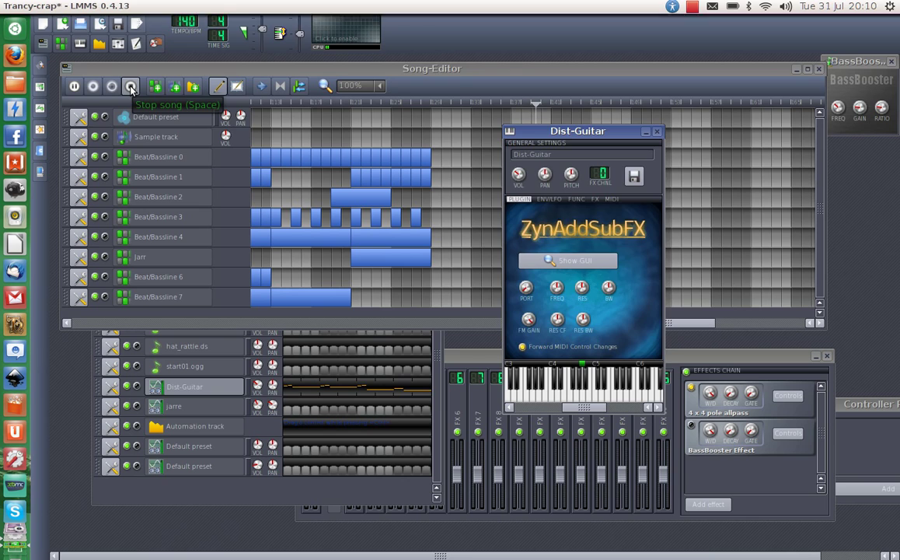
left_click(131, 87)
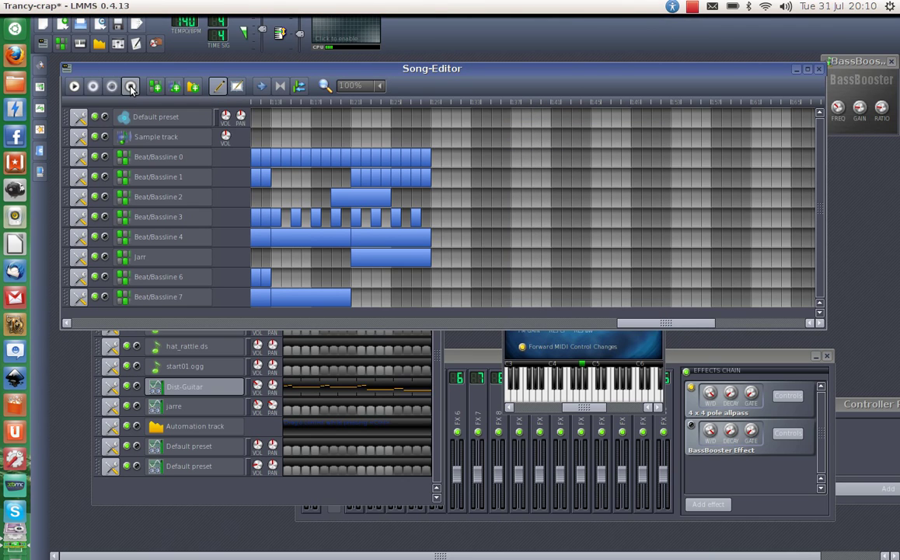